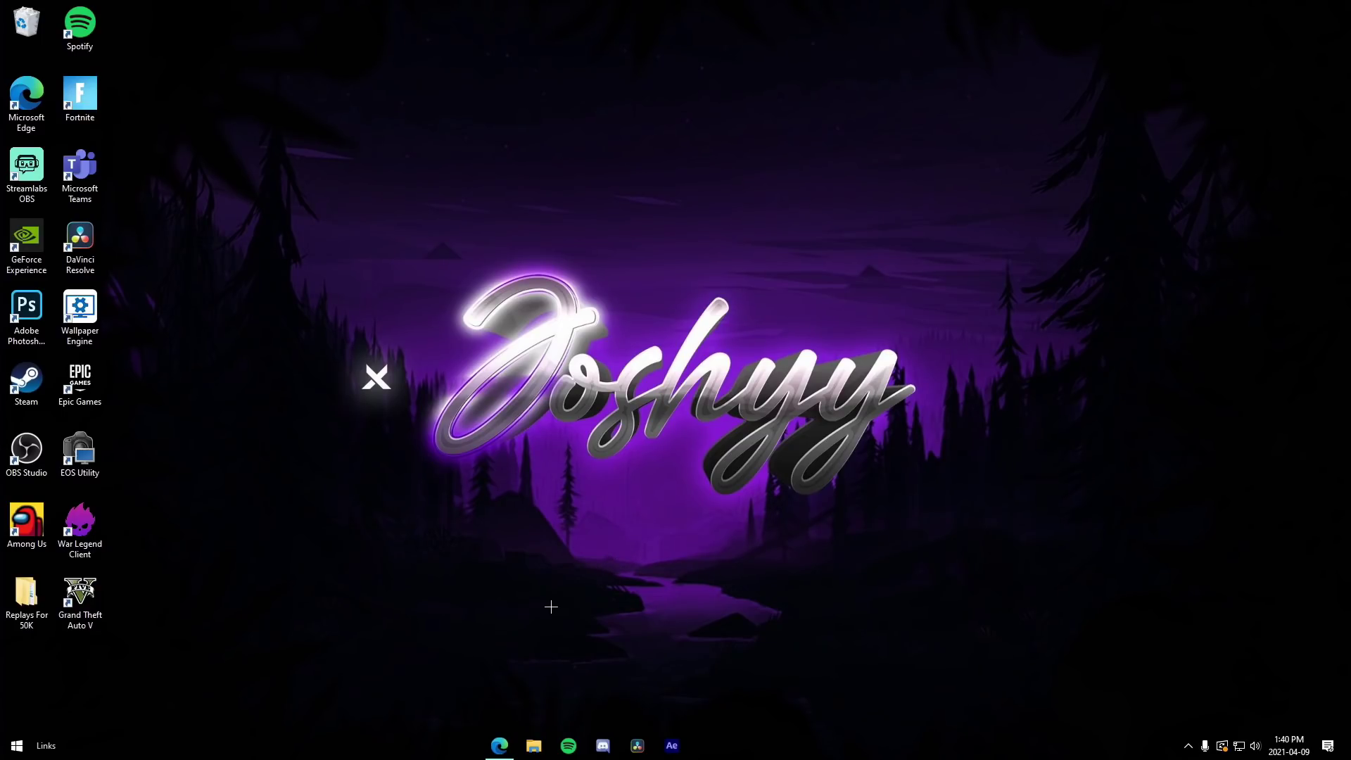
Check the GPU usage graphs in Task Manager's Performance view, then close Task Manager
right_click(757, 754)
left_click(774, 689)
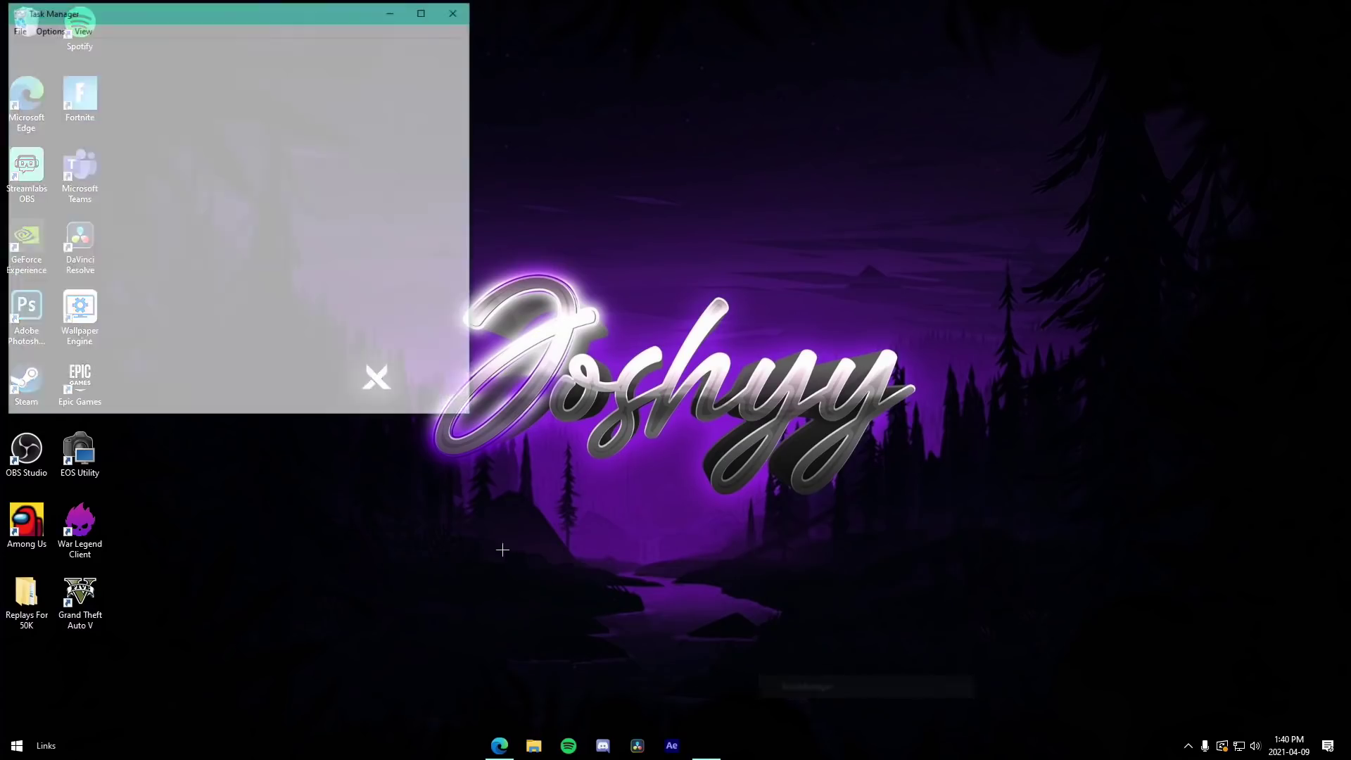
left_click(81, 46)
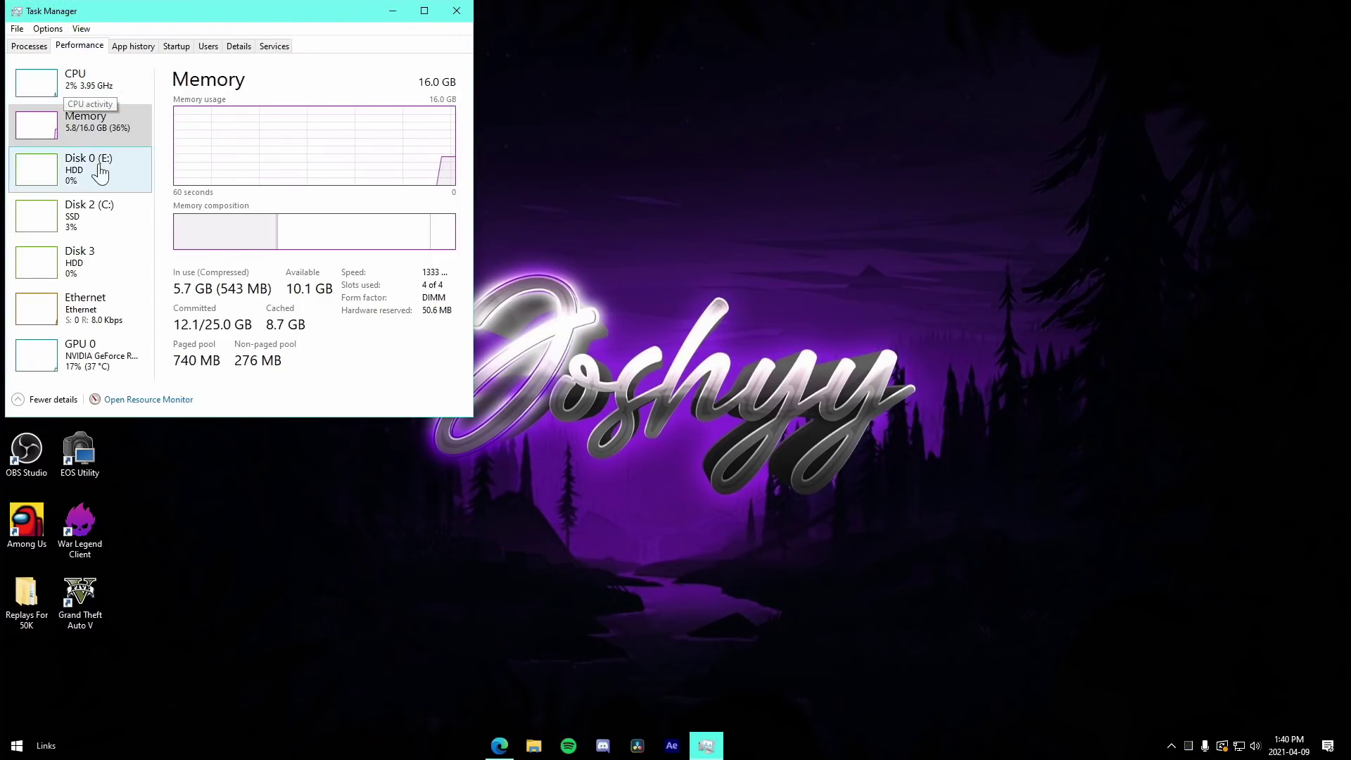
left_click(100, 373)
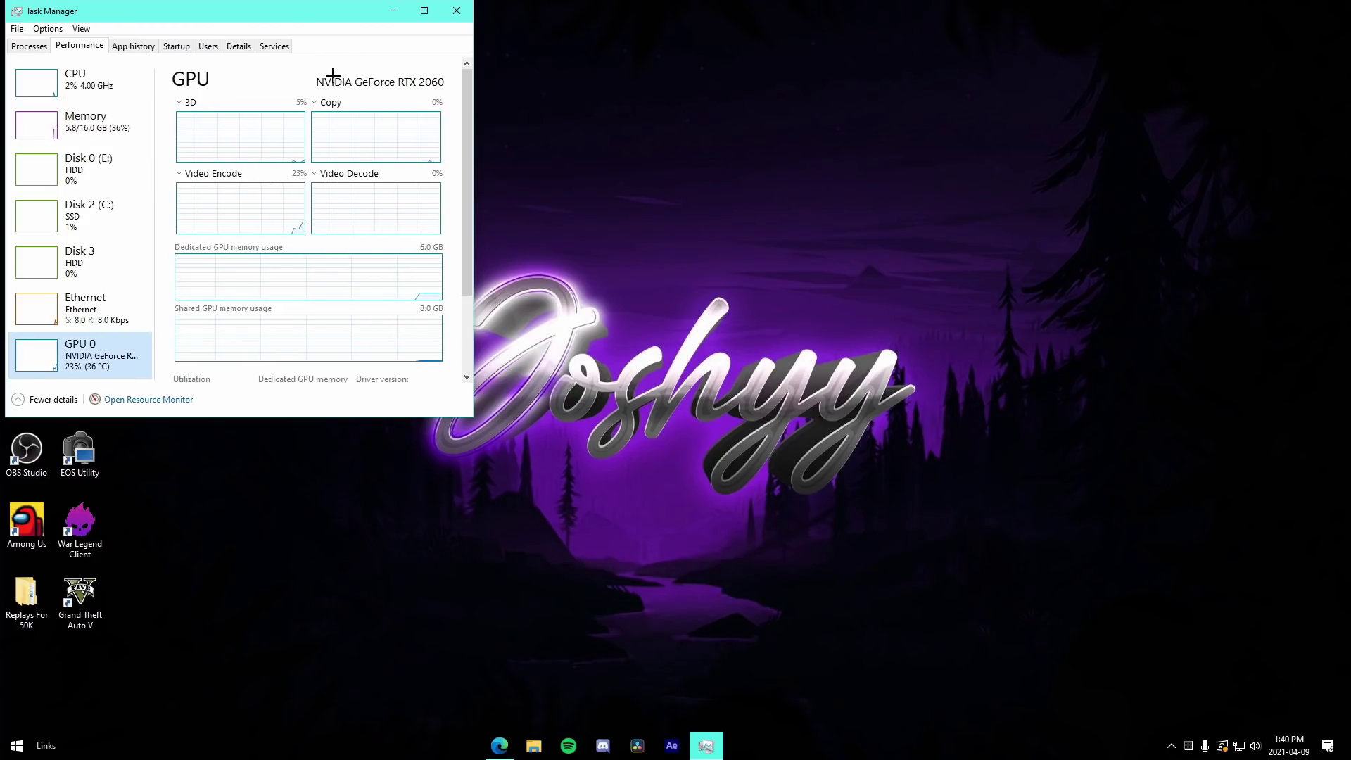
left_click_drag(323, 12, 805, 163)
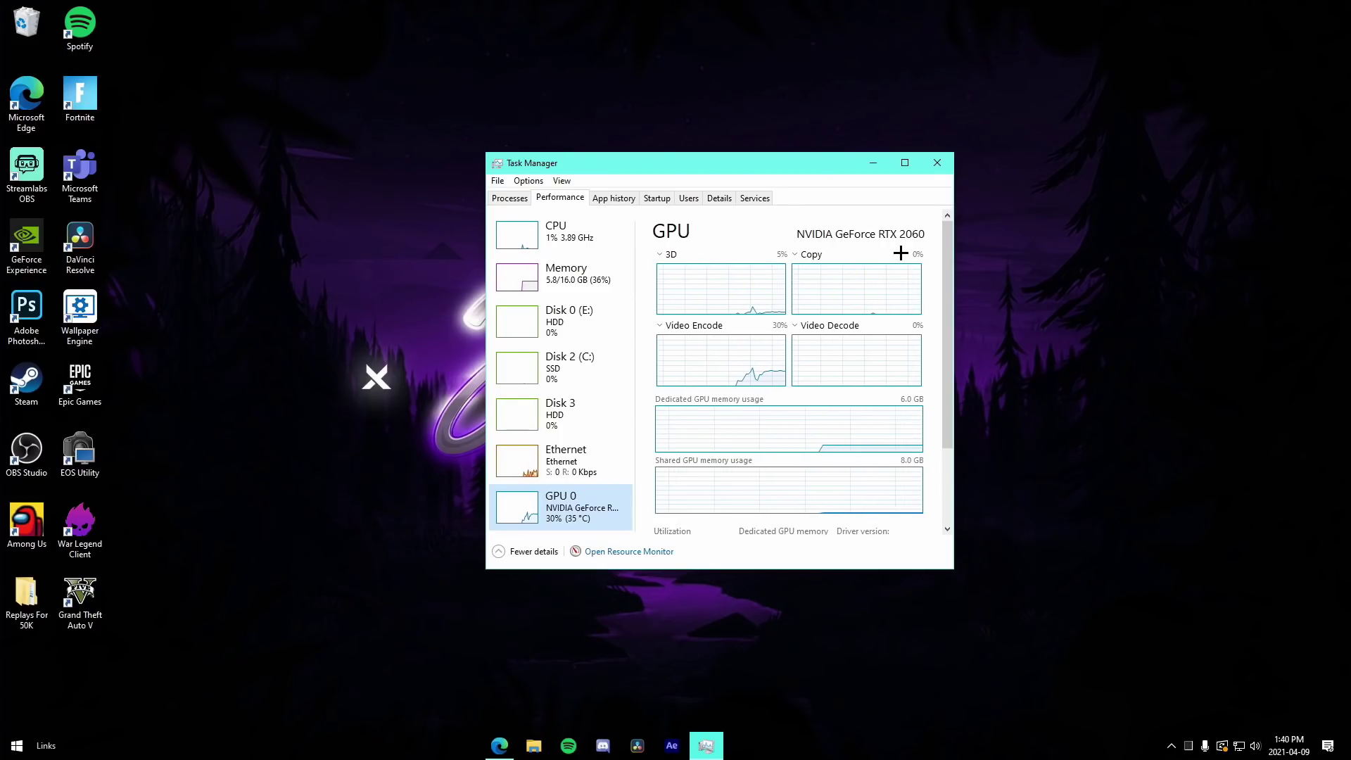
key("alt+F4")
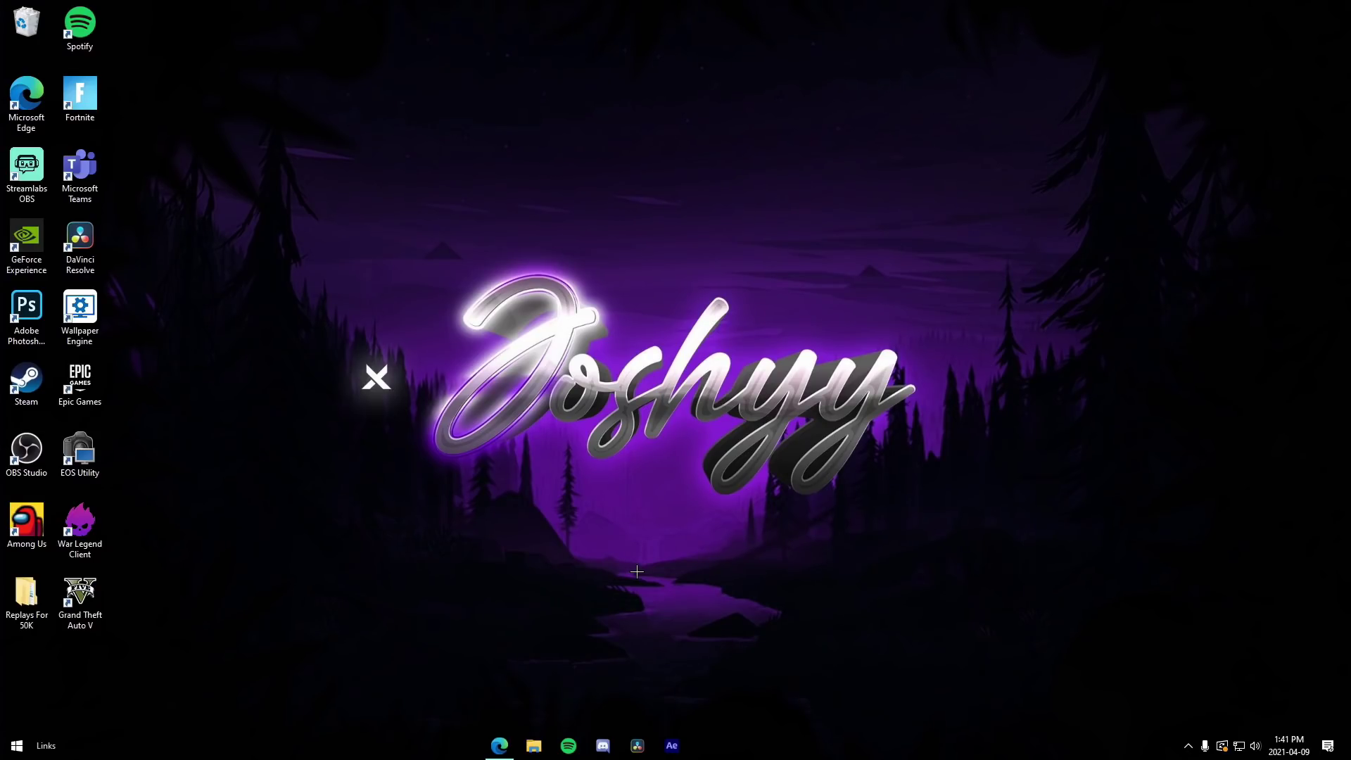
In a new Edge window, search Google for 'nvidia highlights download', open NVIDIA's GeForce Experience download page, and minimize Edge
right_click(500, 745)
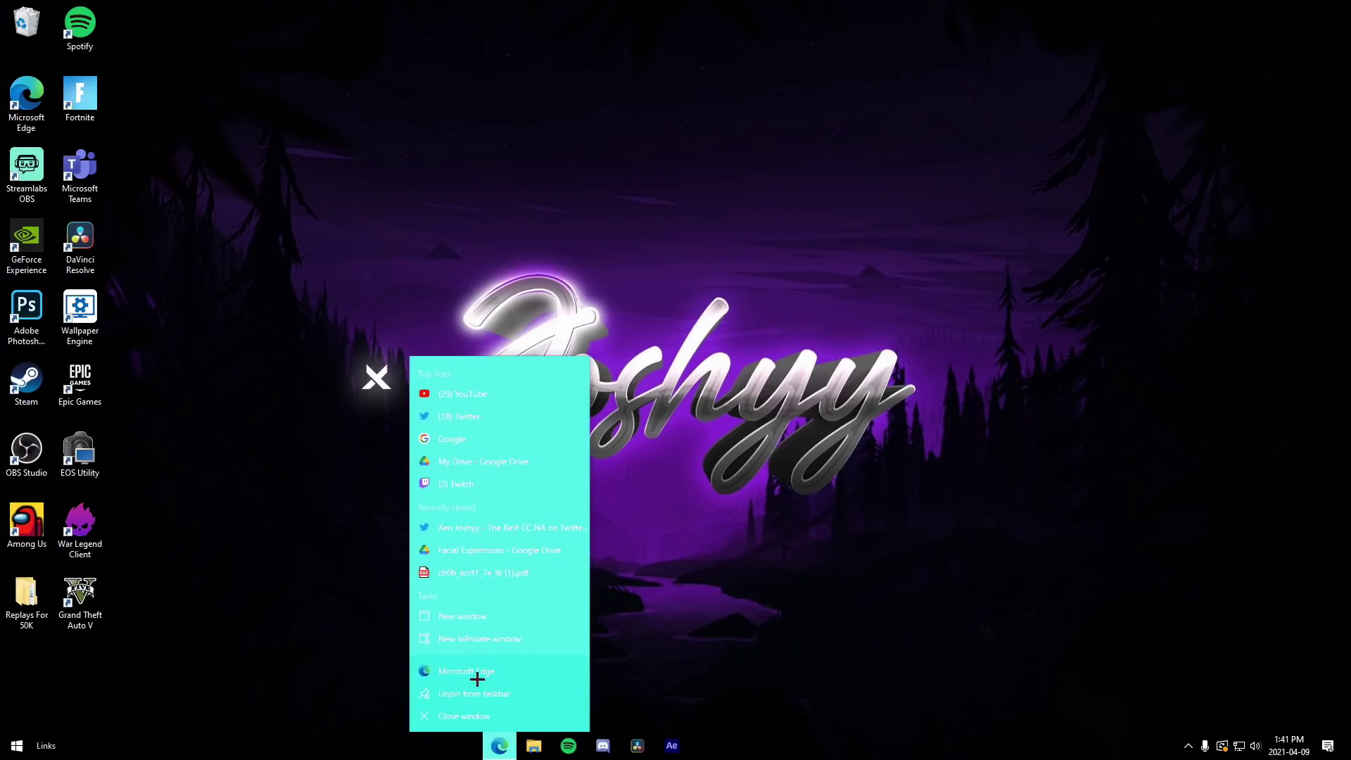
left_click(486, 674)
type("g")
key("Return")
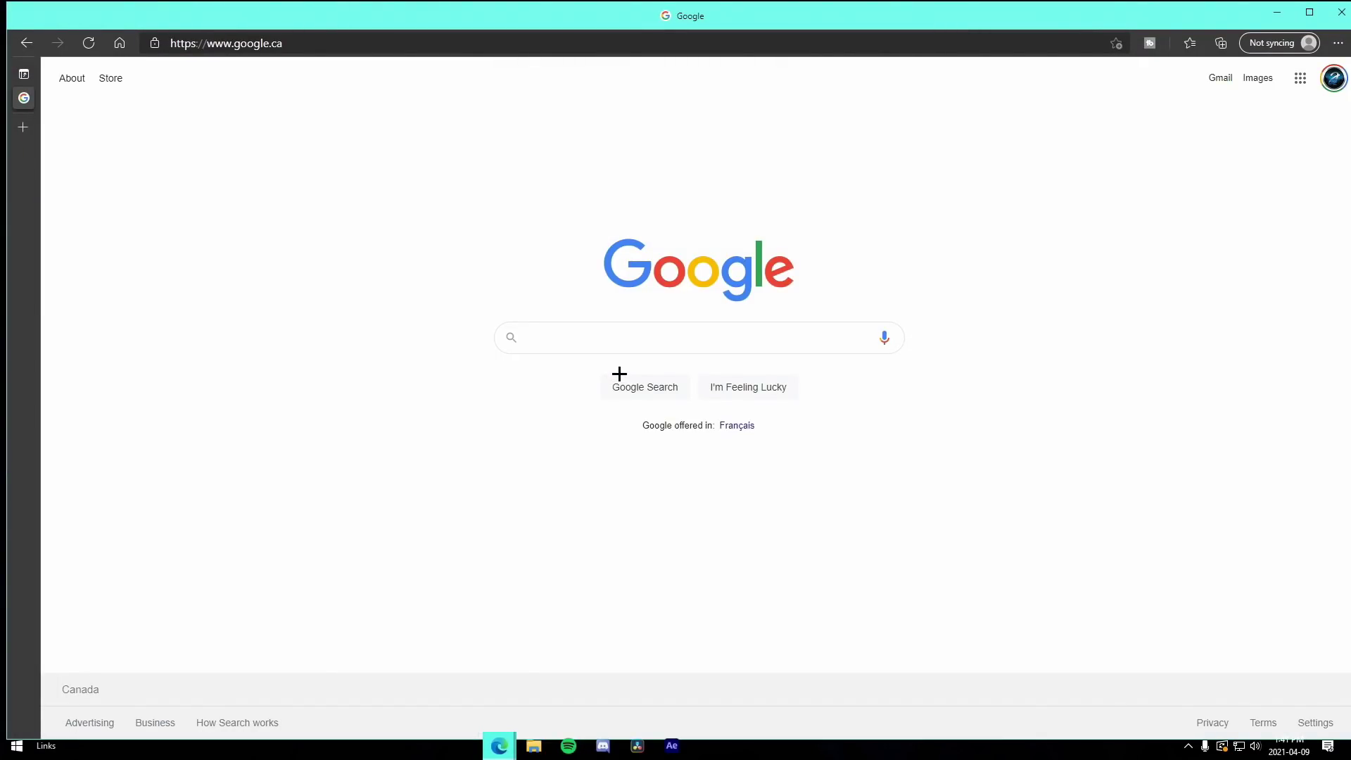
type("nvidia")
left_click(589, 389)
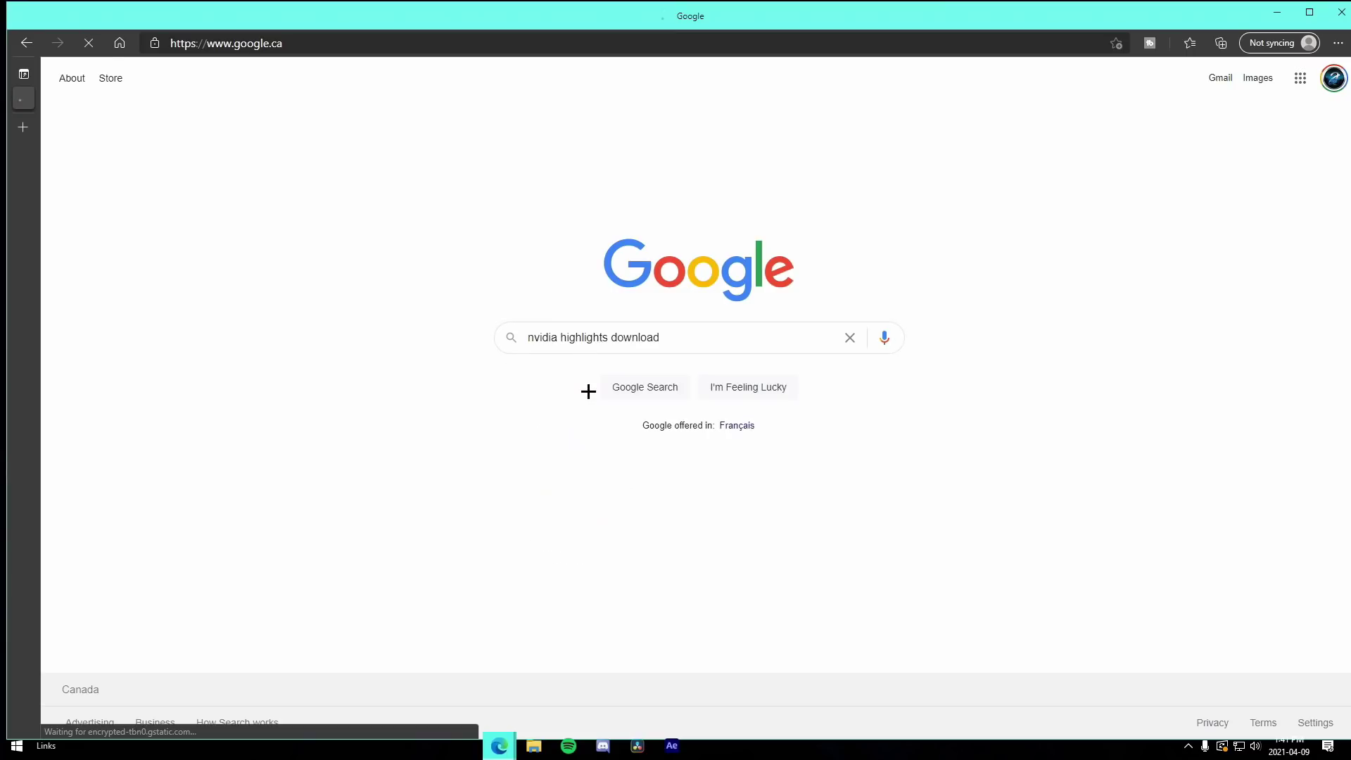
left_click(214, 211)
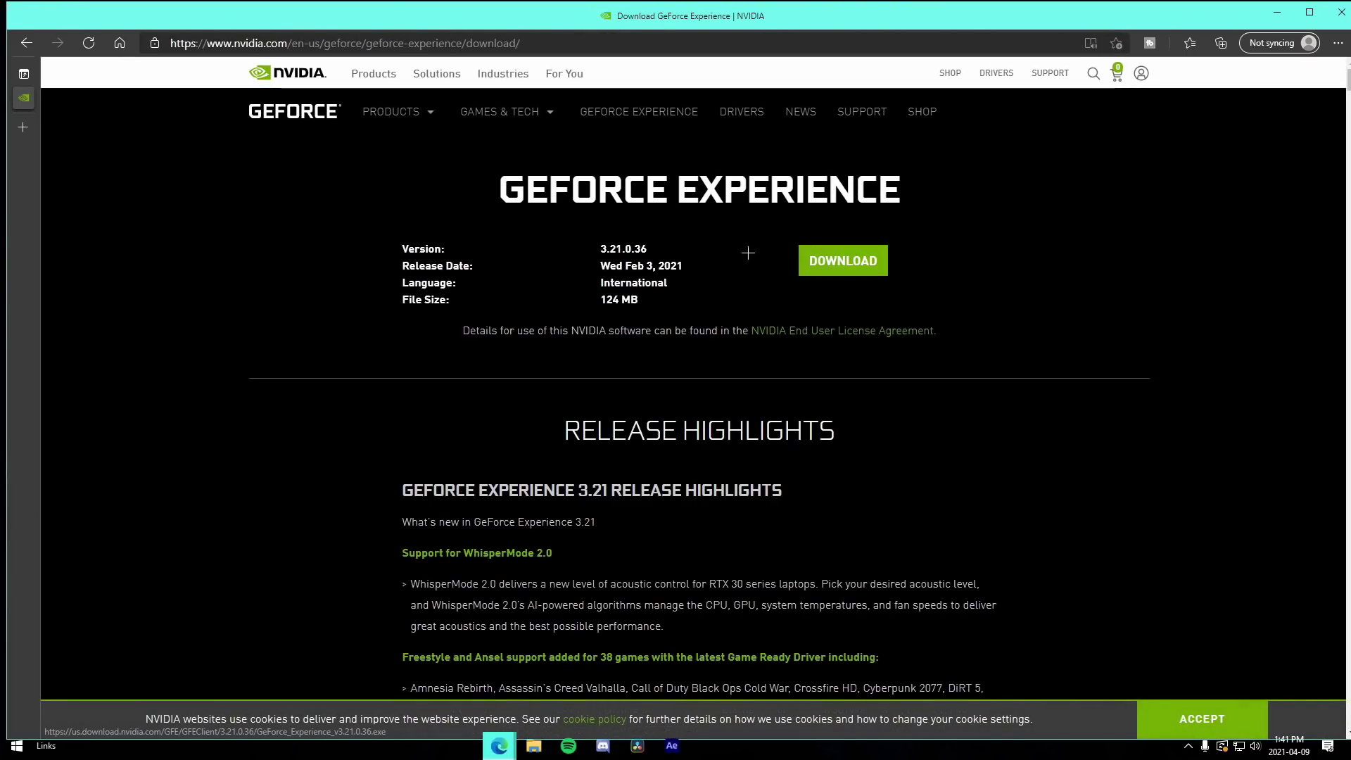
left_click(1277, 12)
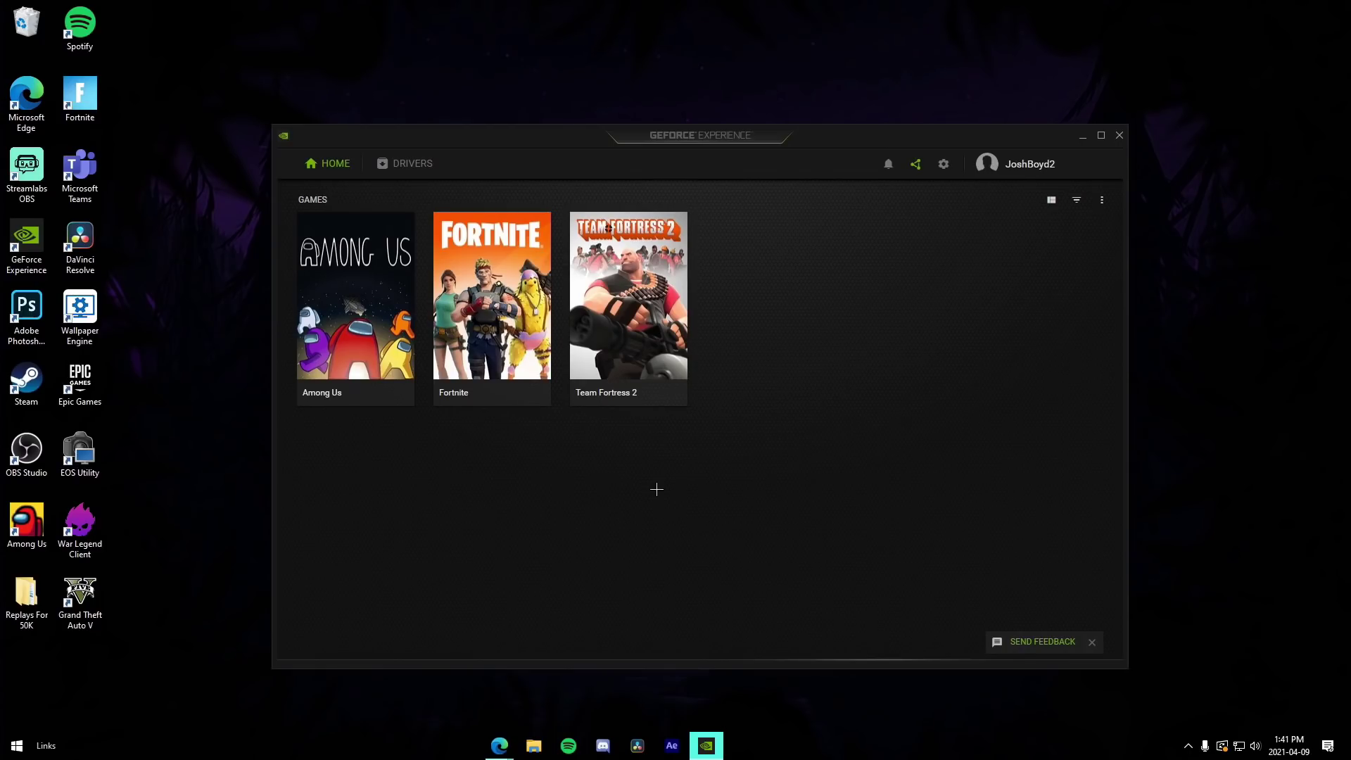
Check Drivers and Home, then scroll GeForce Experience's General settings to the enabled In-Game Overlay section
left_click(407, 163)
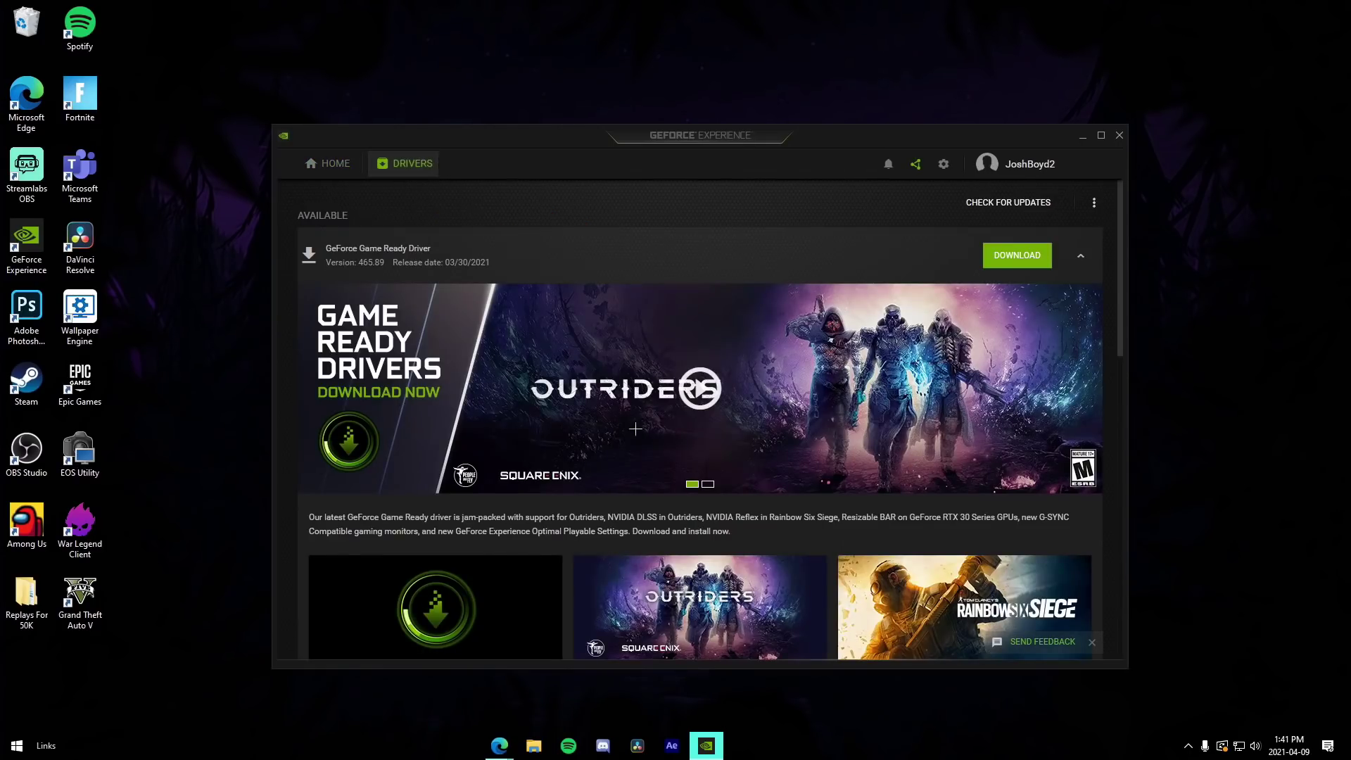
left_click(307, 166)
left_click(942, 167)
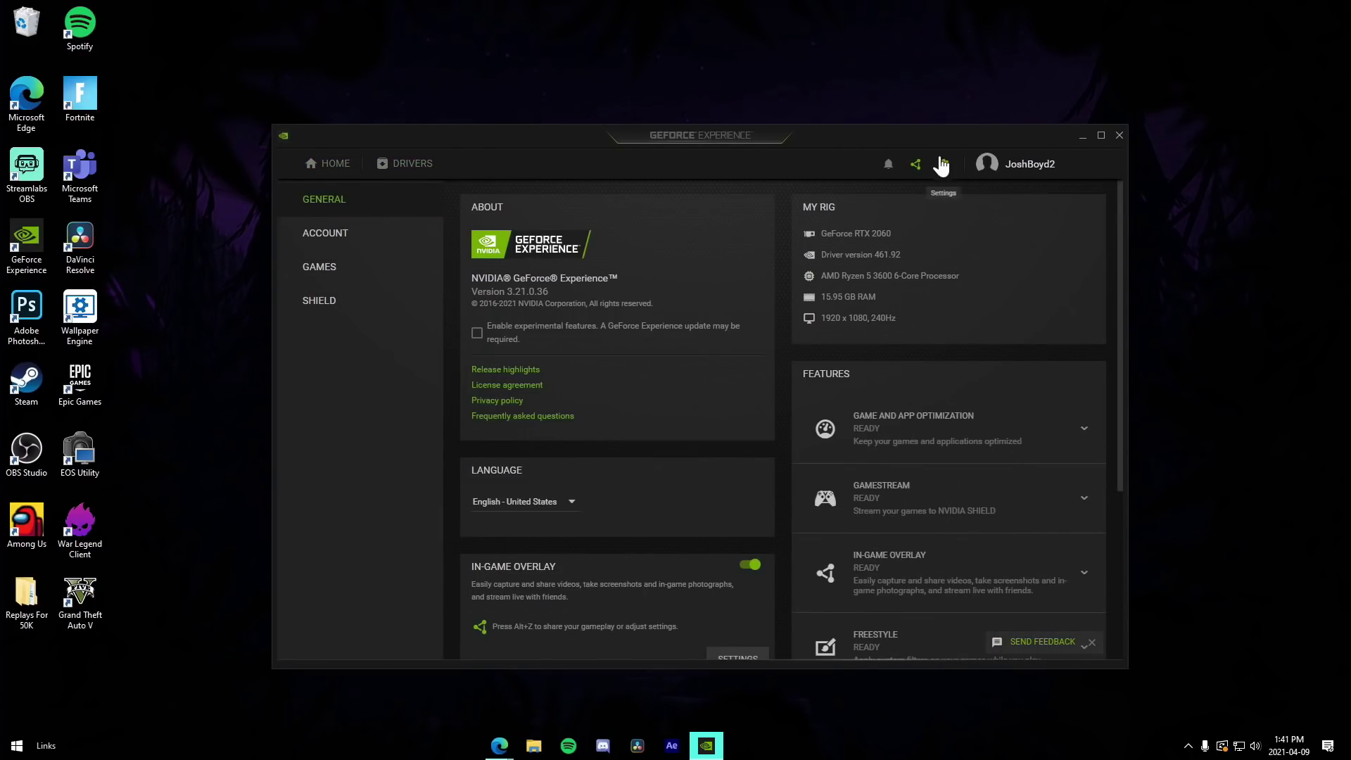
scroll(666, 425, "down", 2)
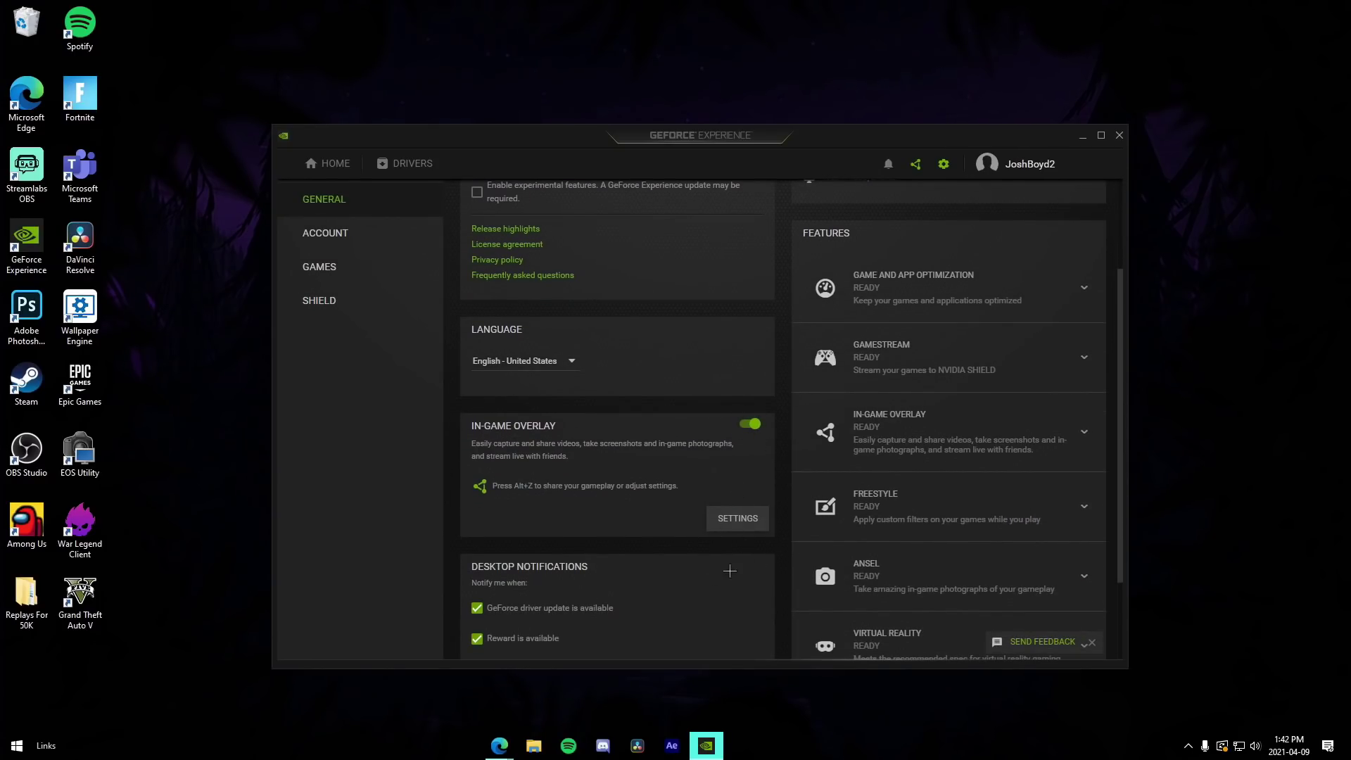
scroll(852, 533, "up", 1)
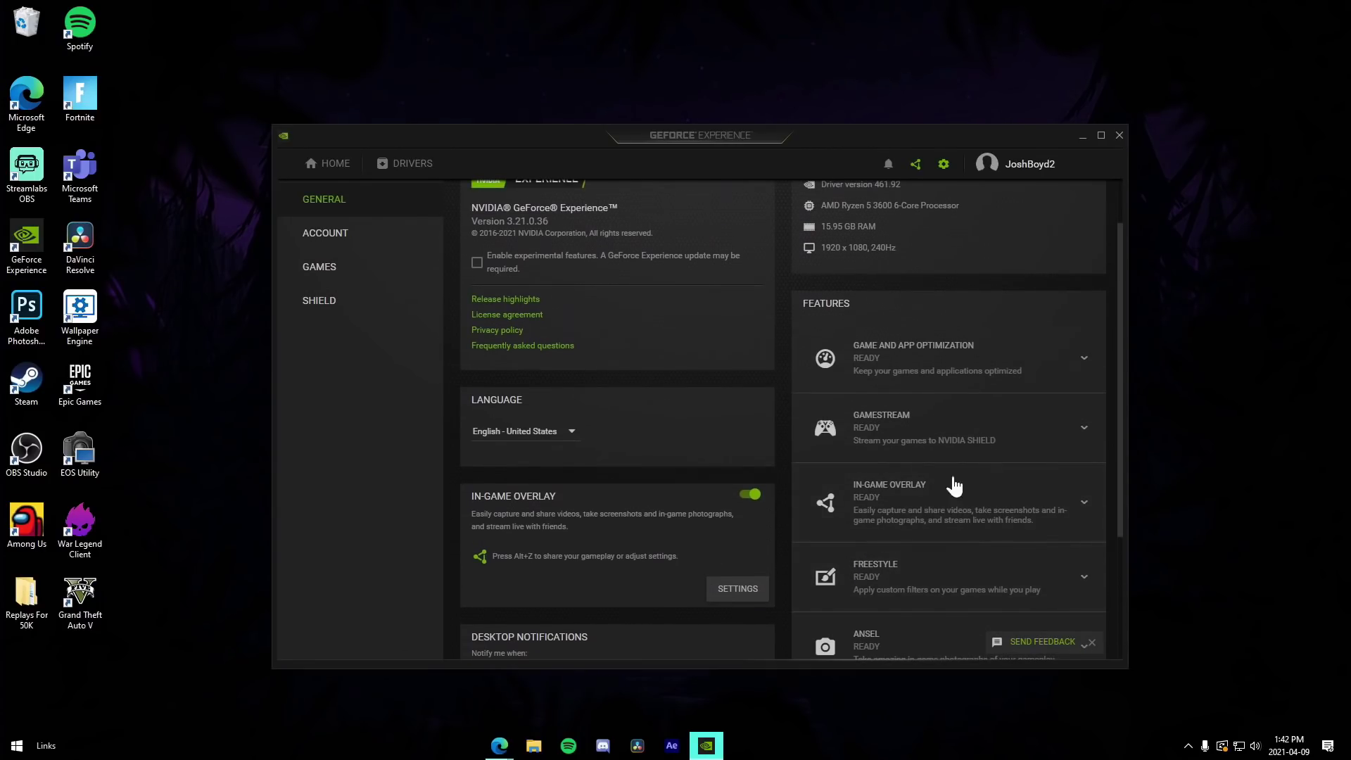
scroll(915, 394, "down", 3)
scroll(965, 342, "up", 4)
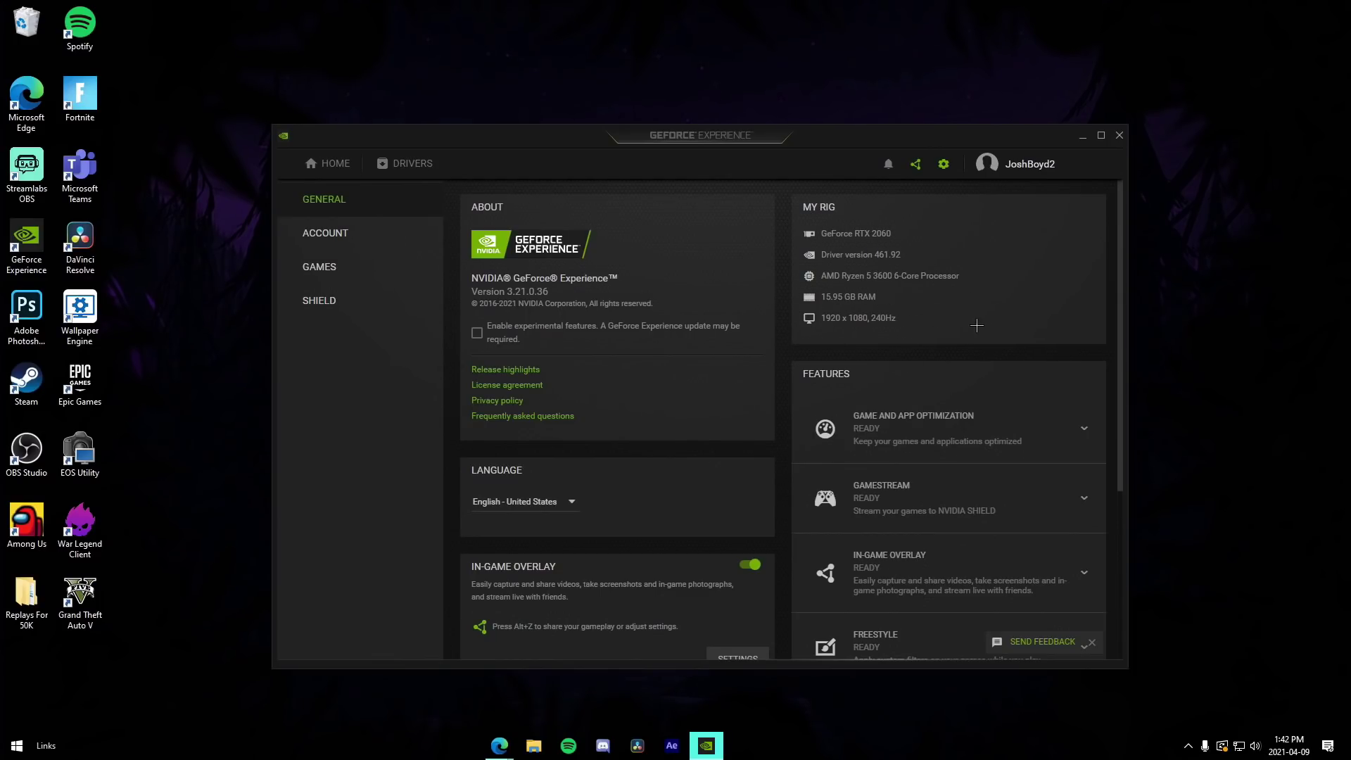
scroll(933, 332, "down", 2)
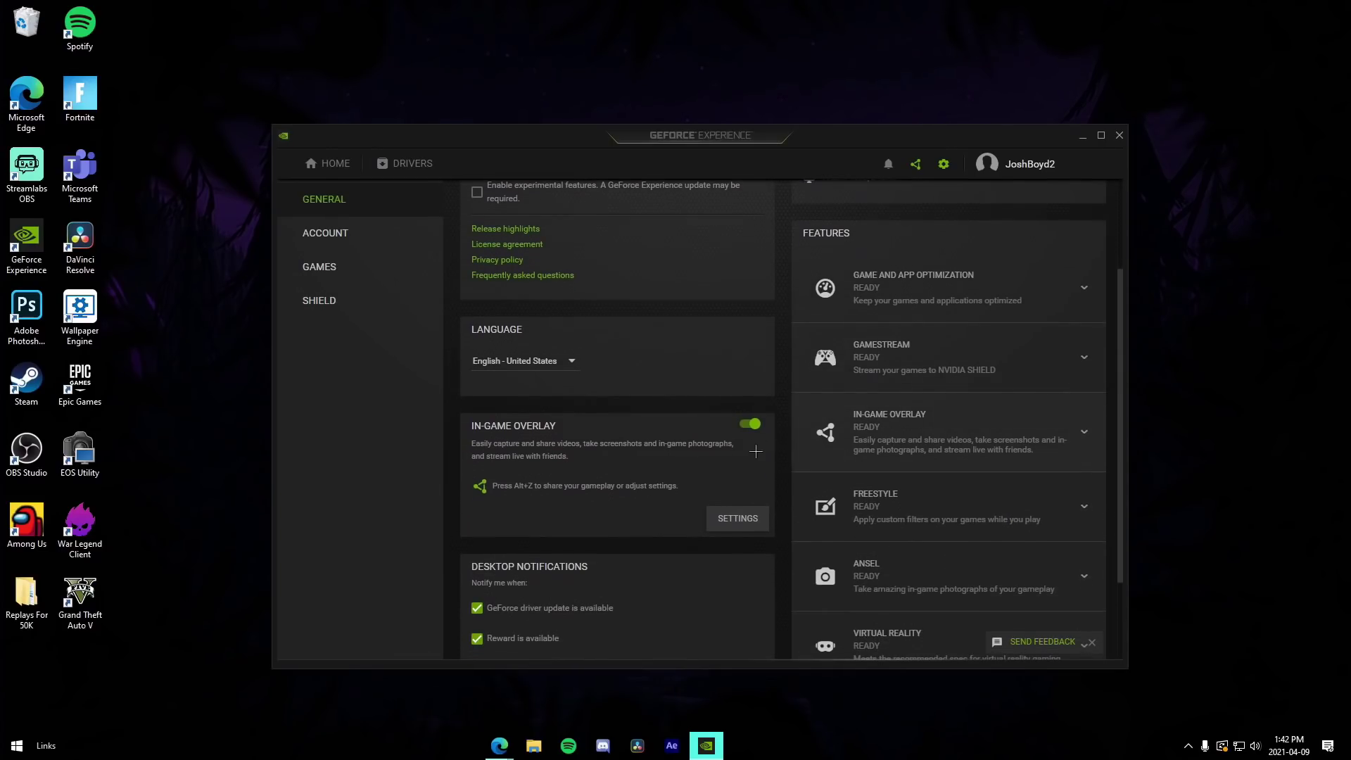
Bring up the in-game overlay with Alt+Z and turn Instant Replay off
left_click(736, 519)
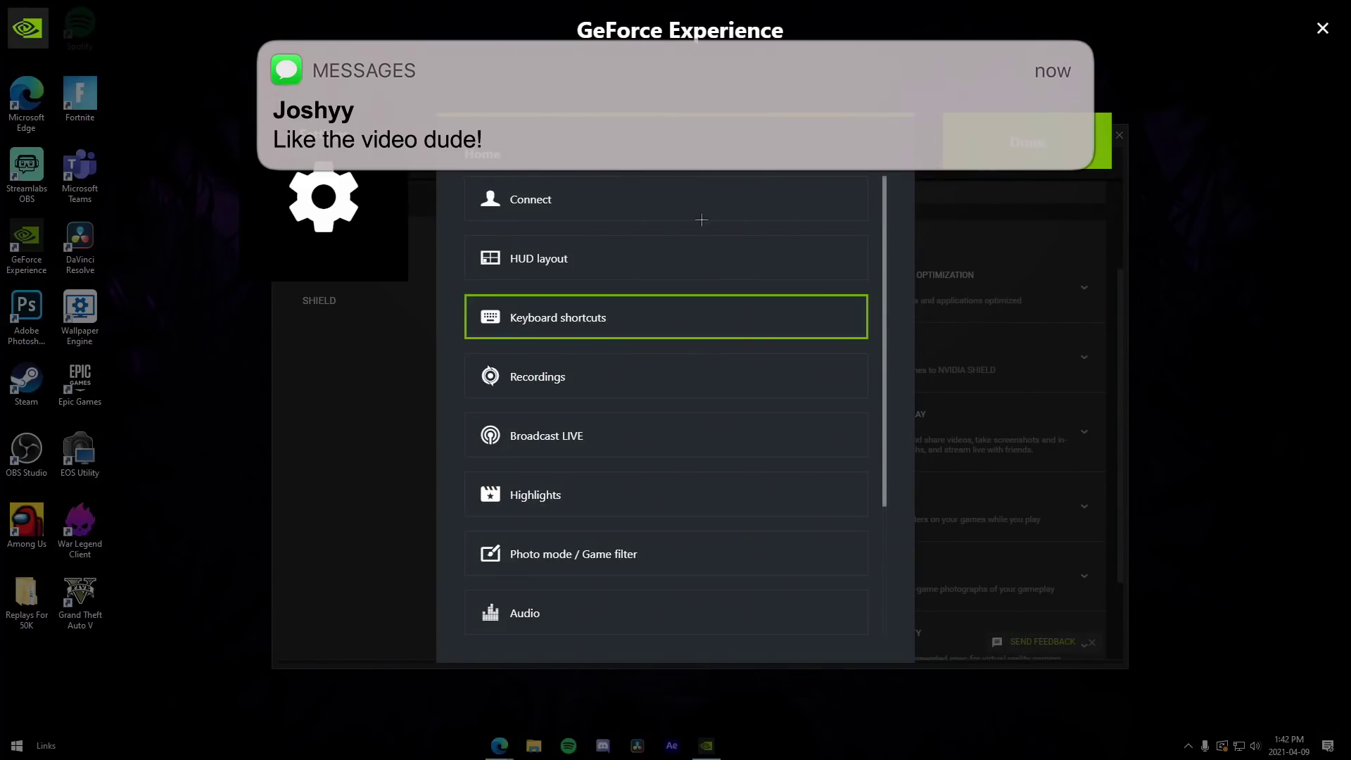
left_click(1011, 150)
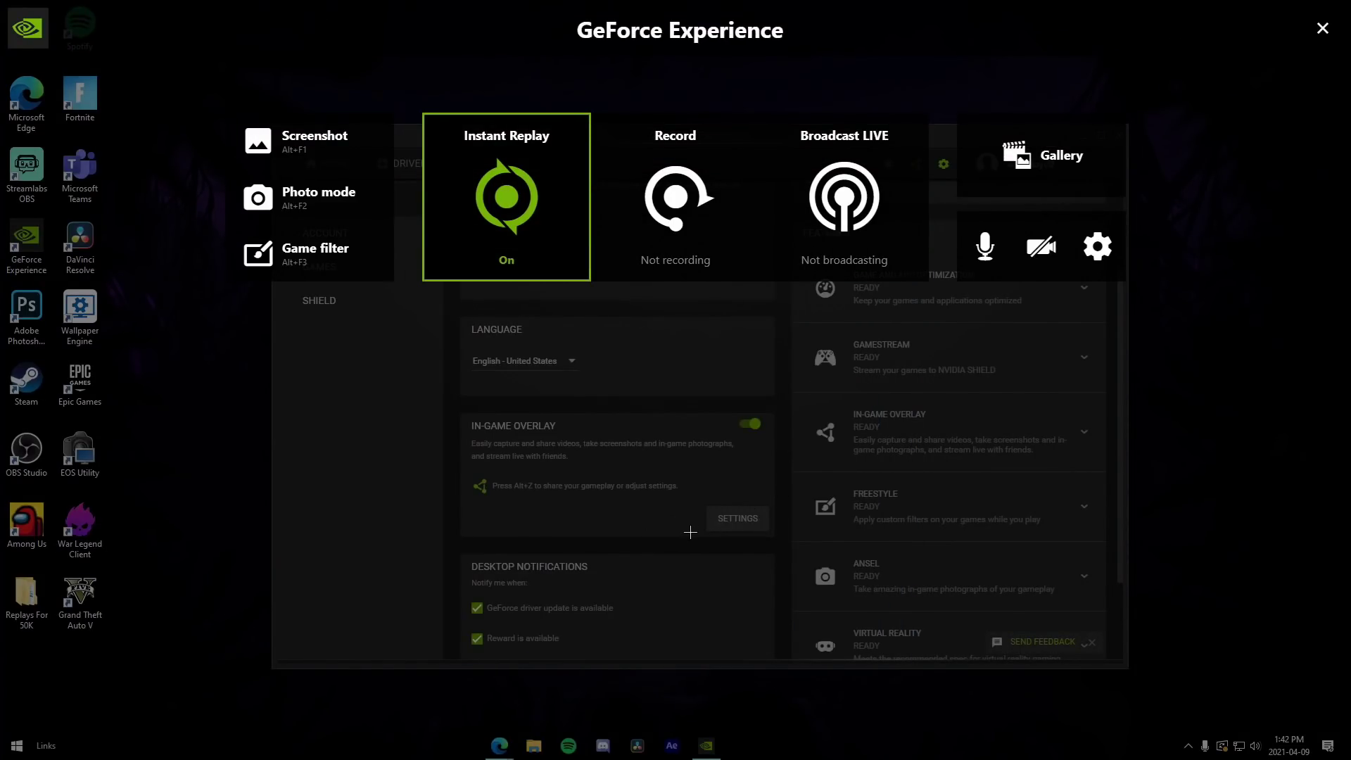
left_click(692, 531)
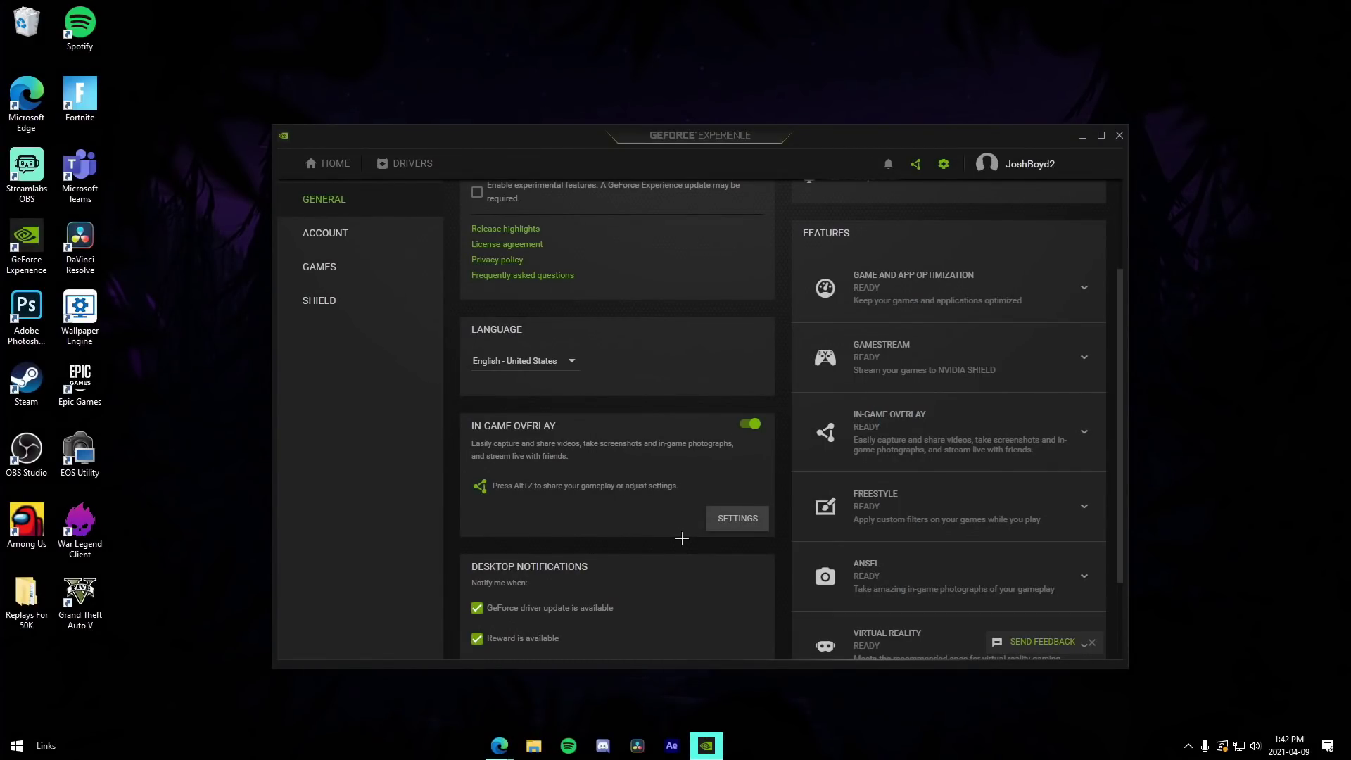
key("alt+z")
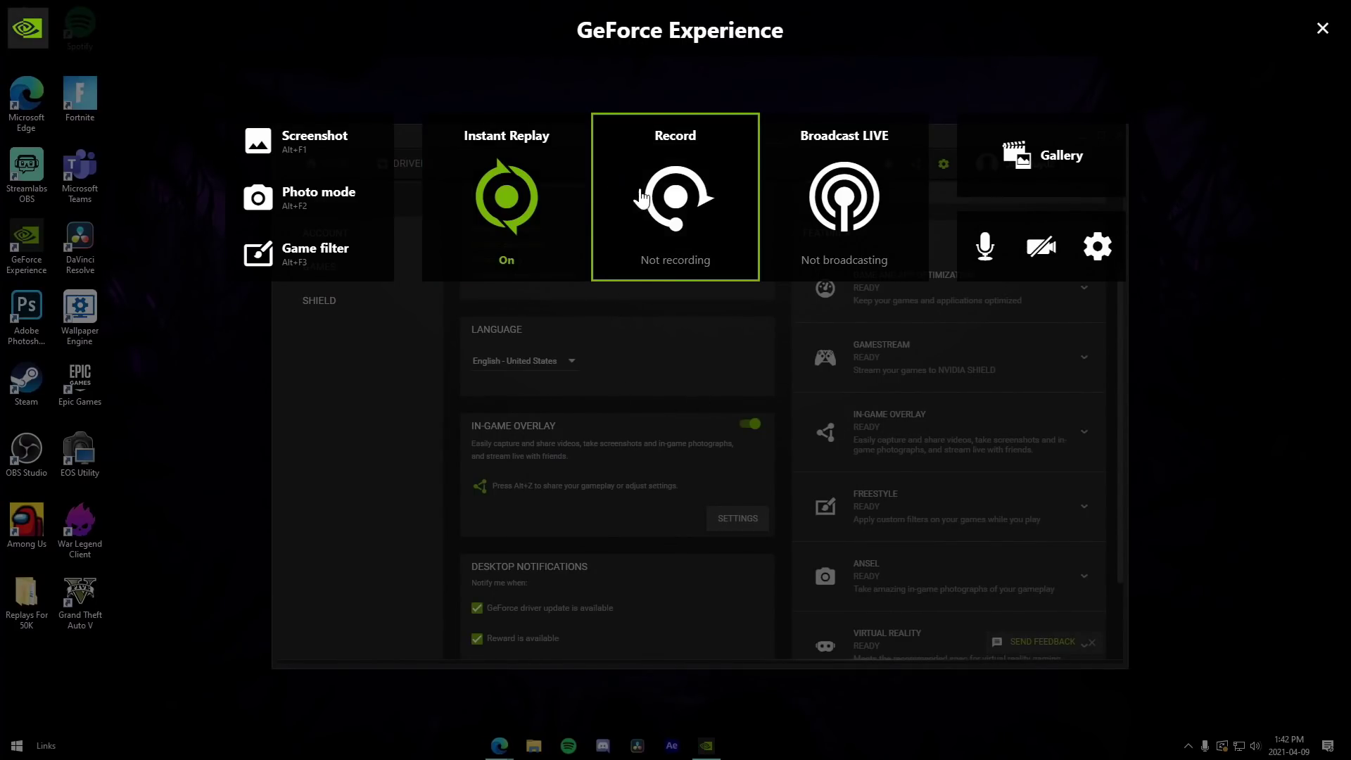
left_click(556, 183)
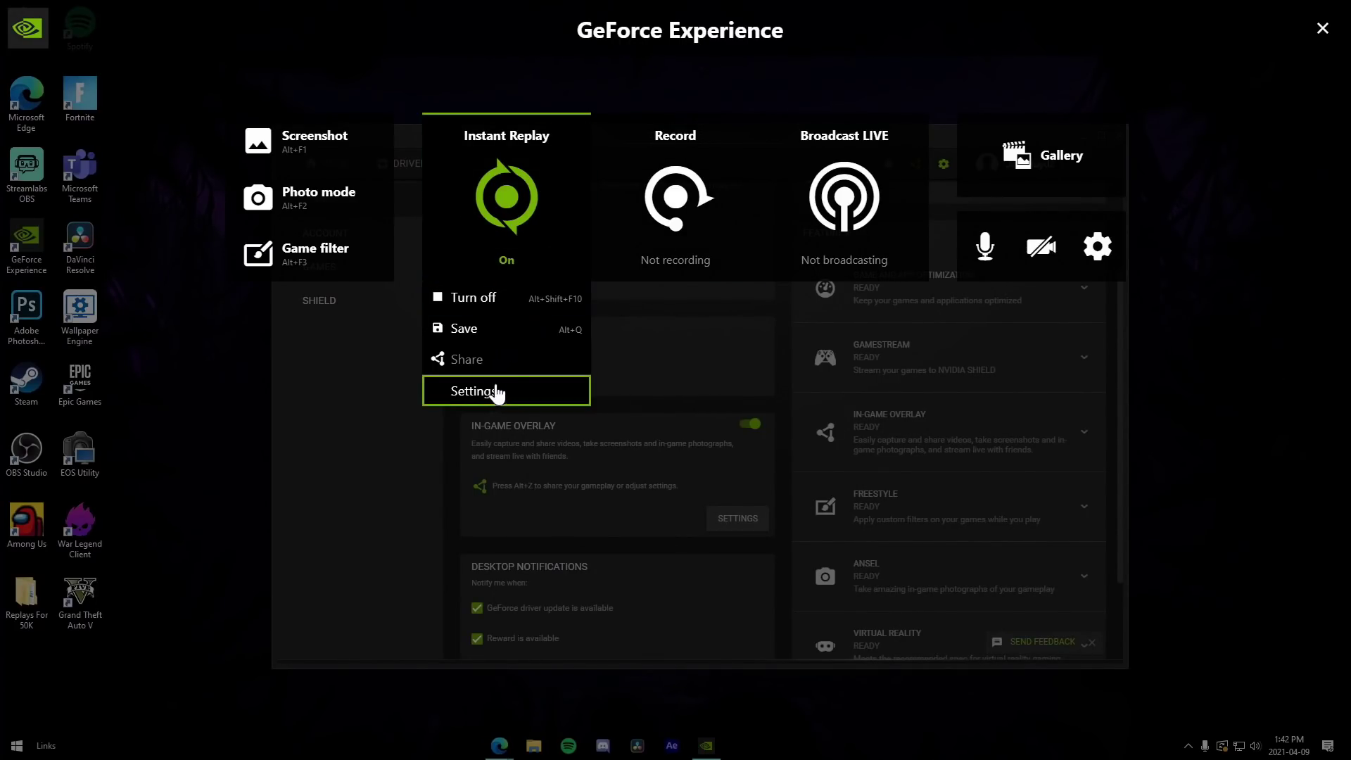
left_click(523, 248)
left_click(522, 248)
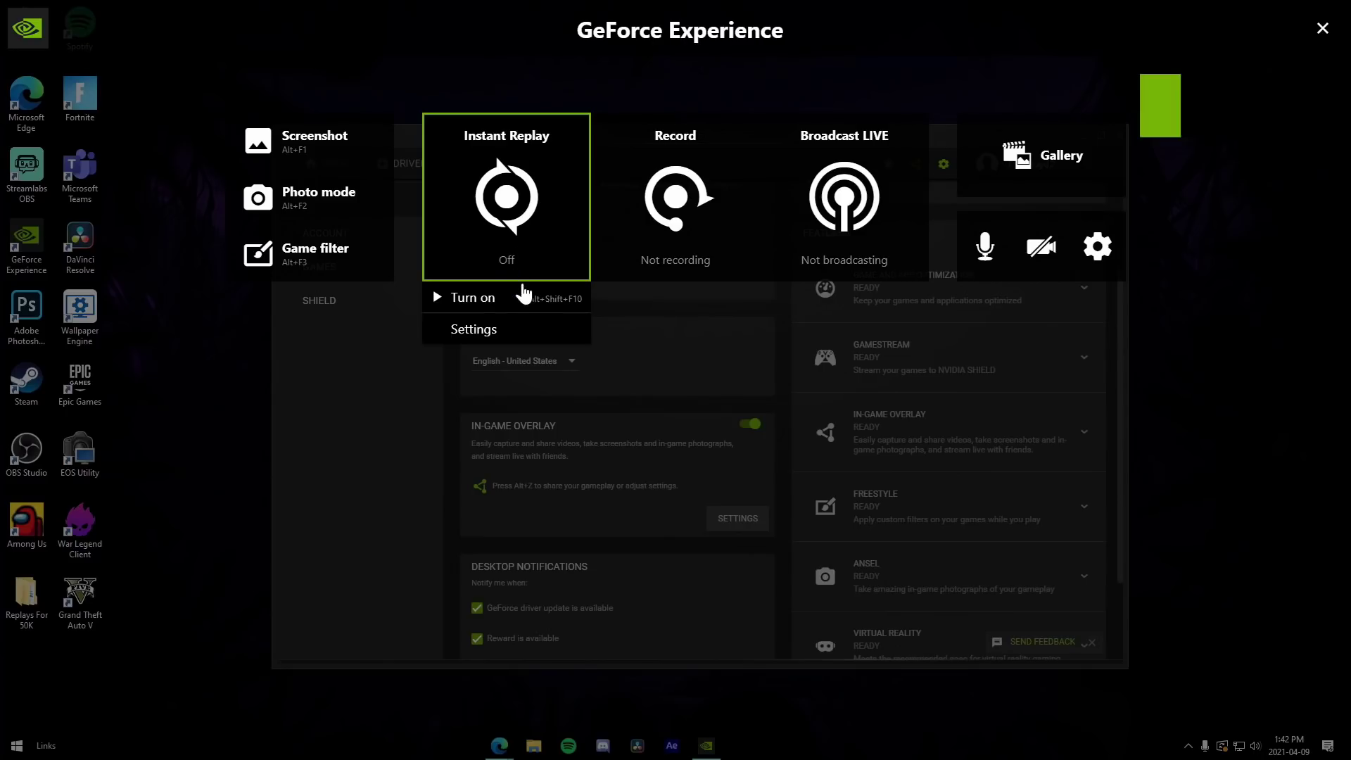
Save Instant Replay capture as Custom 2160p 4K, 60 FPS, 130 Mbps, then turn Instant Replay on
left_click(508, 211)
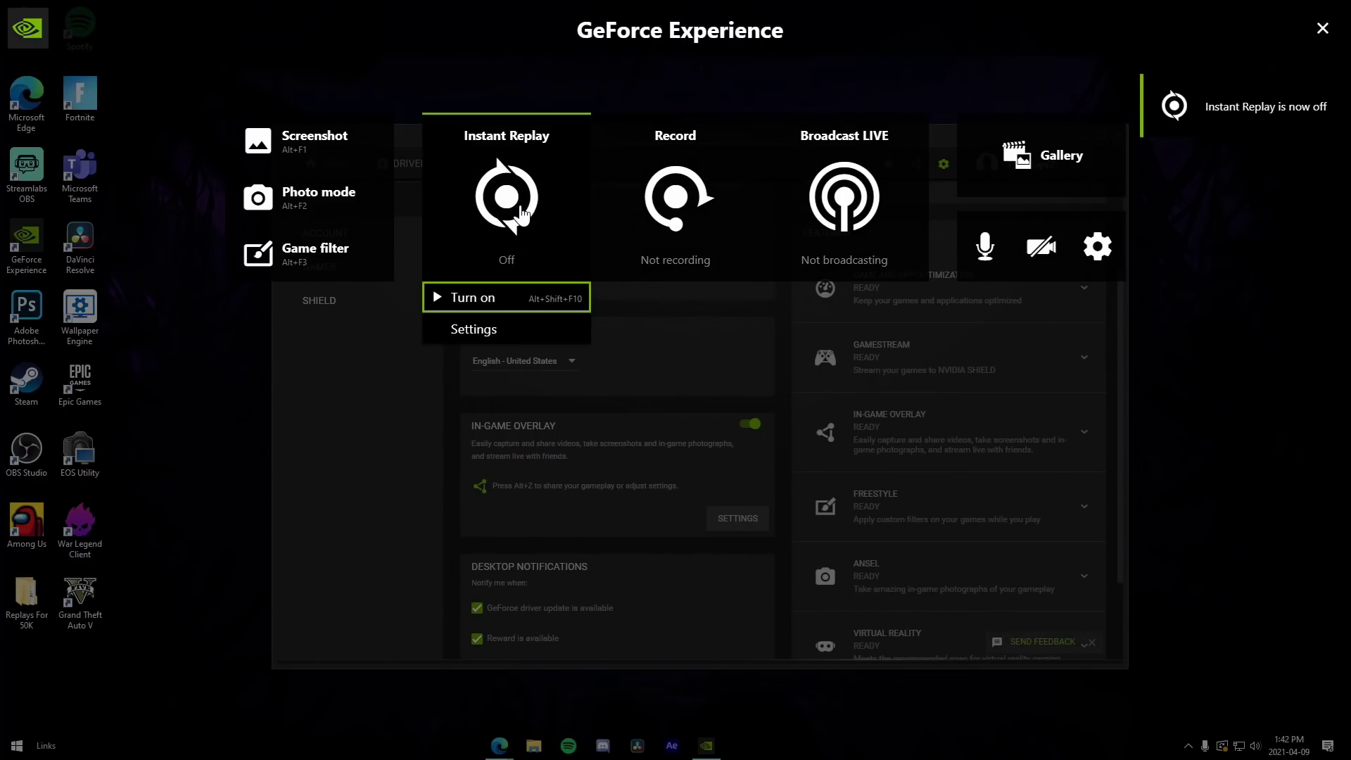
left_click(505, 332)
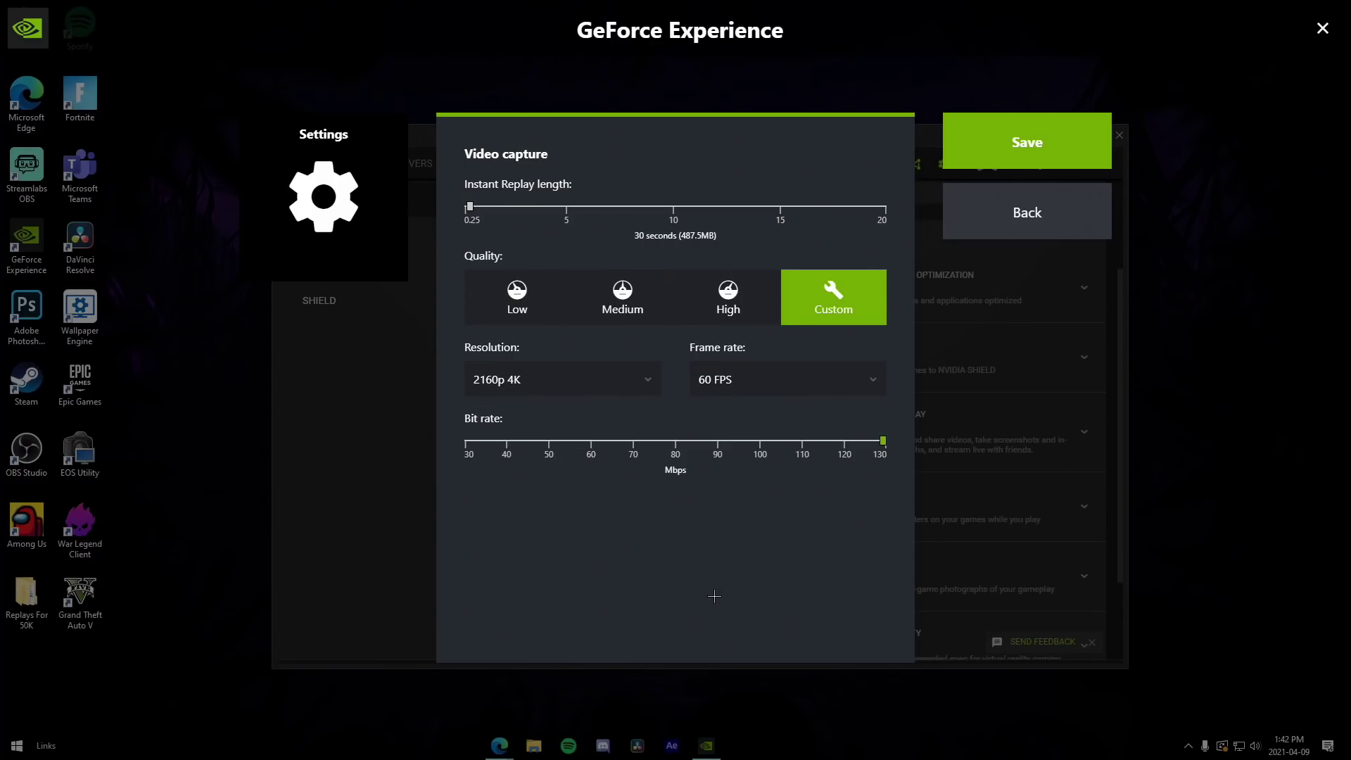
left_click(539, 382)
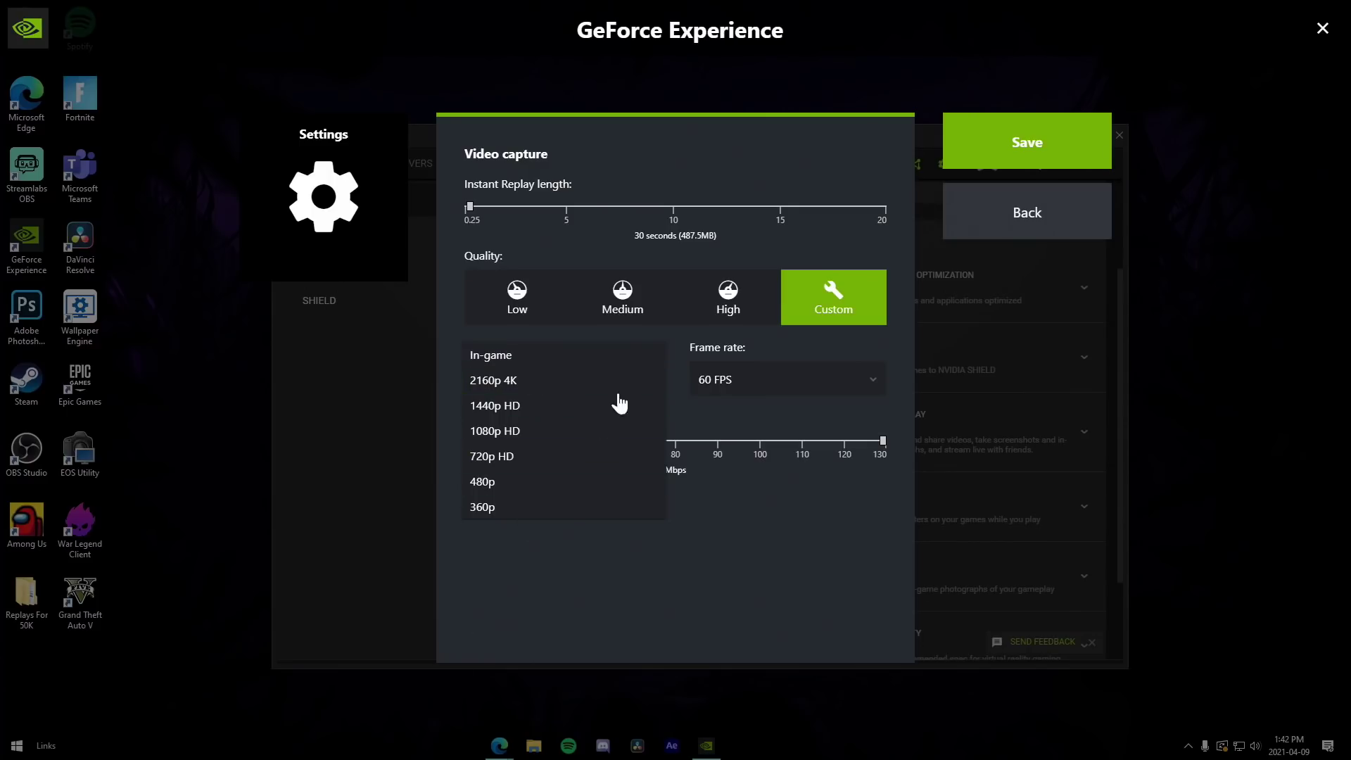
left_click(473, 380)
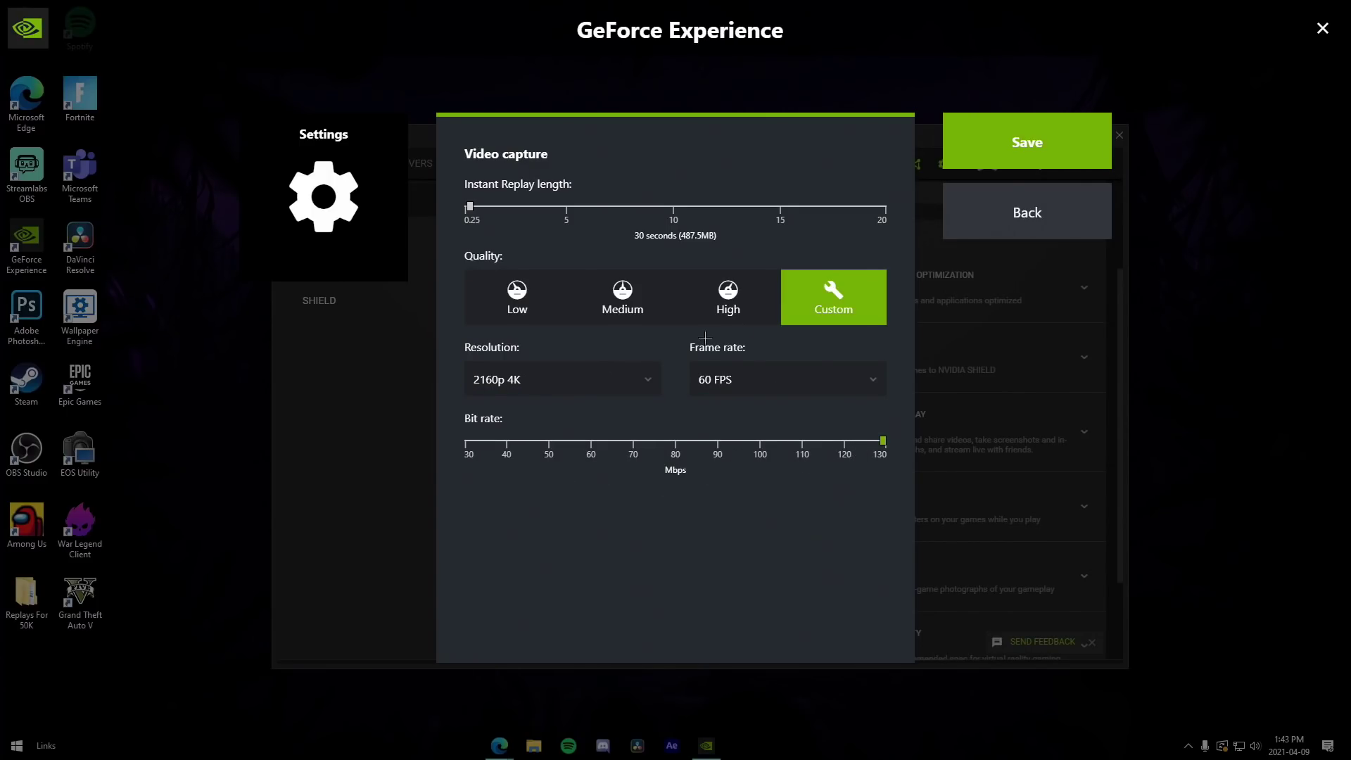
left_click_drag(470, 207, 471, 236)
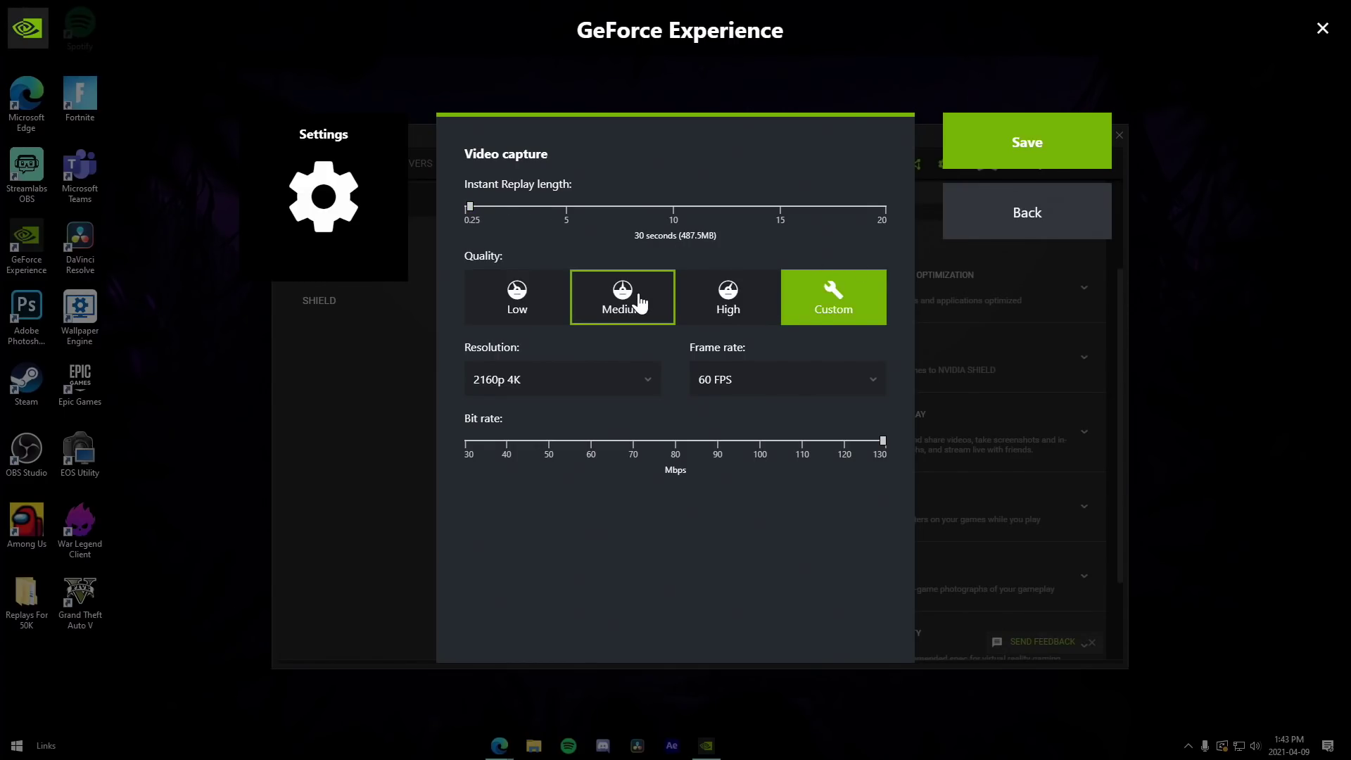
left_click(708, 295)
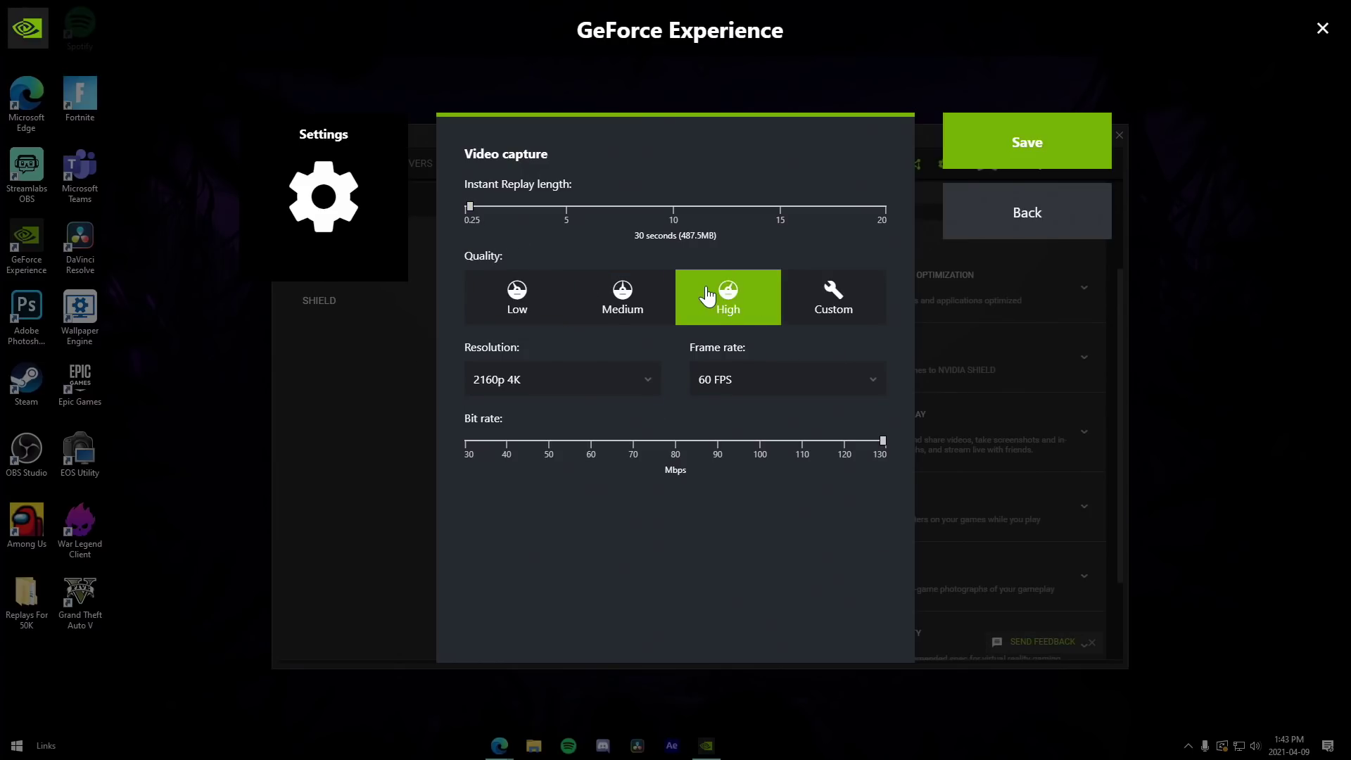
left_click(807, 299)
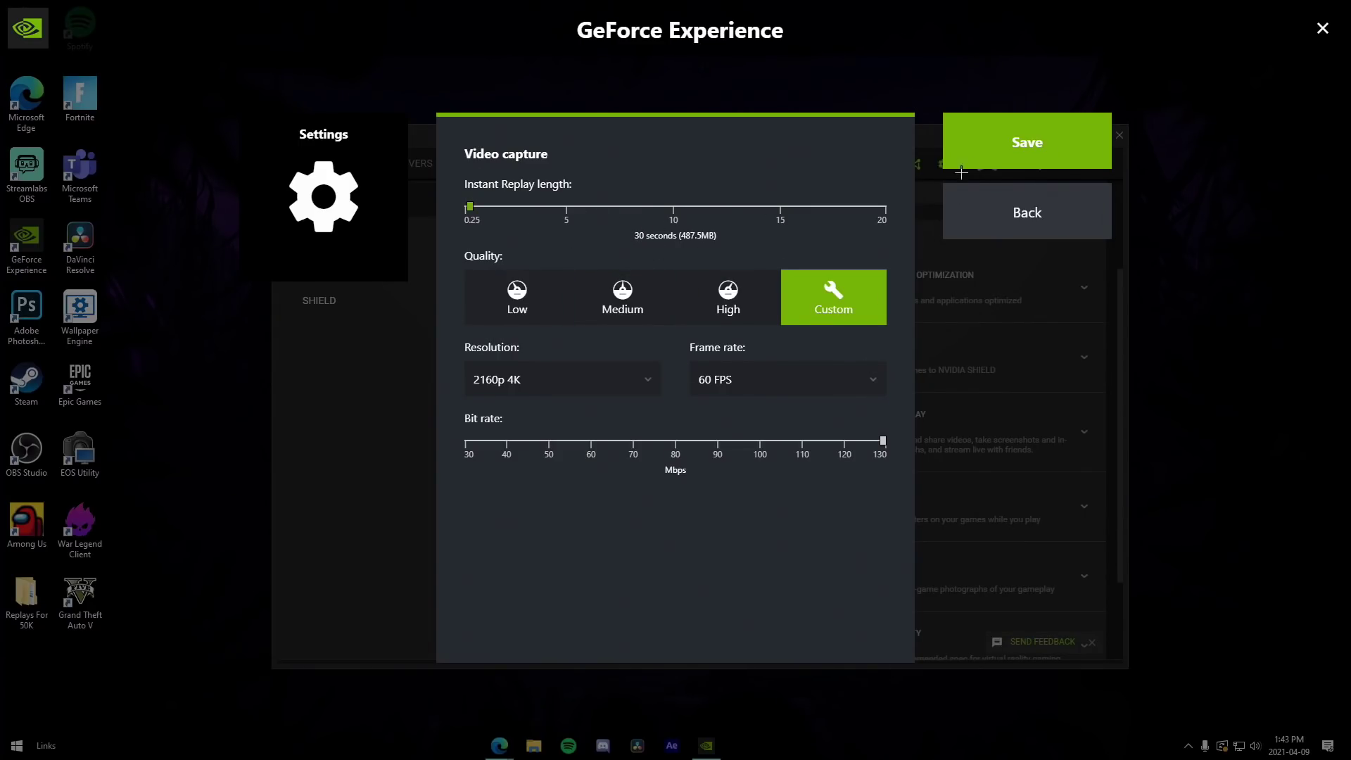
left_click(981, 151)
left_click(558, 251)
left_click(496, 296)
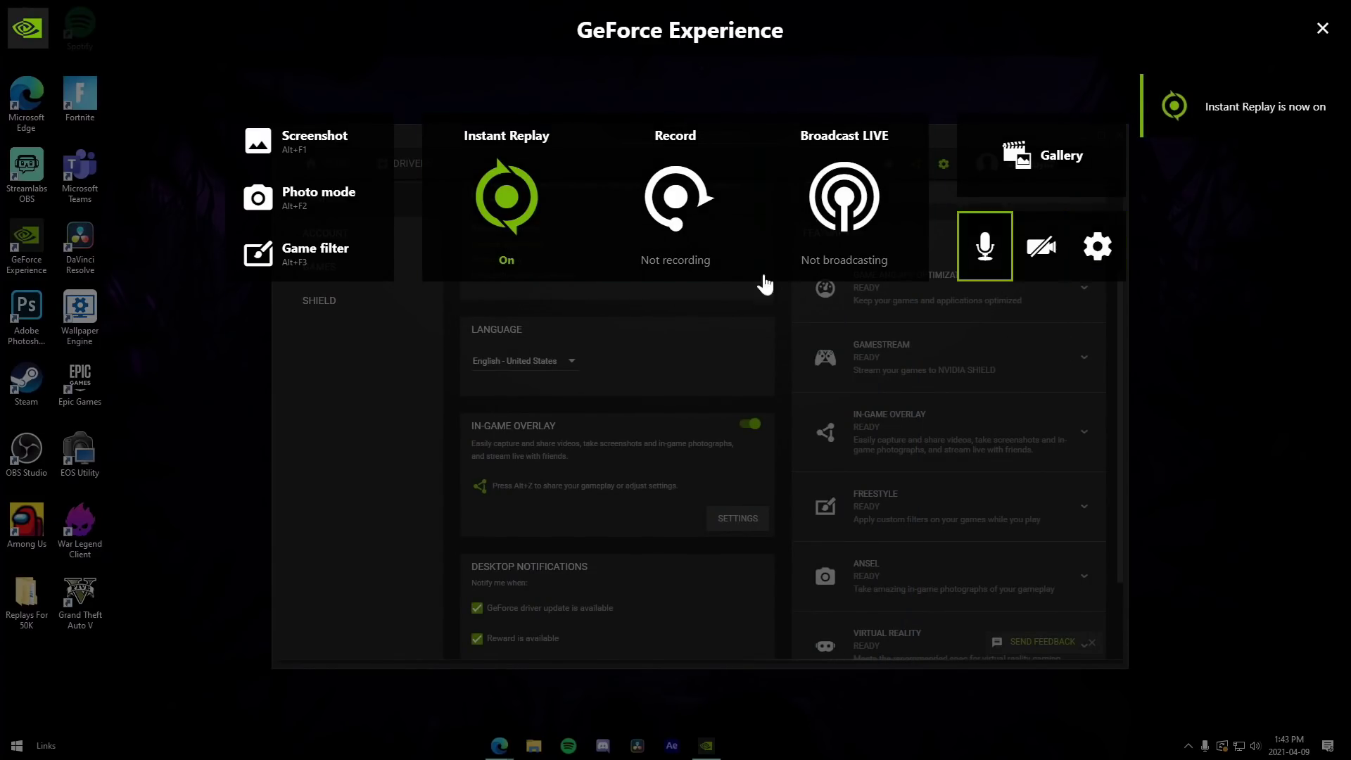
In the overlay's Keyboard shortcuts, assign Alt+Q to save the last 0.5 minutes recorded
left_click(1098, 246)
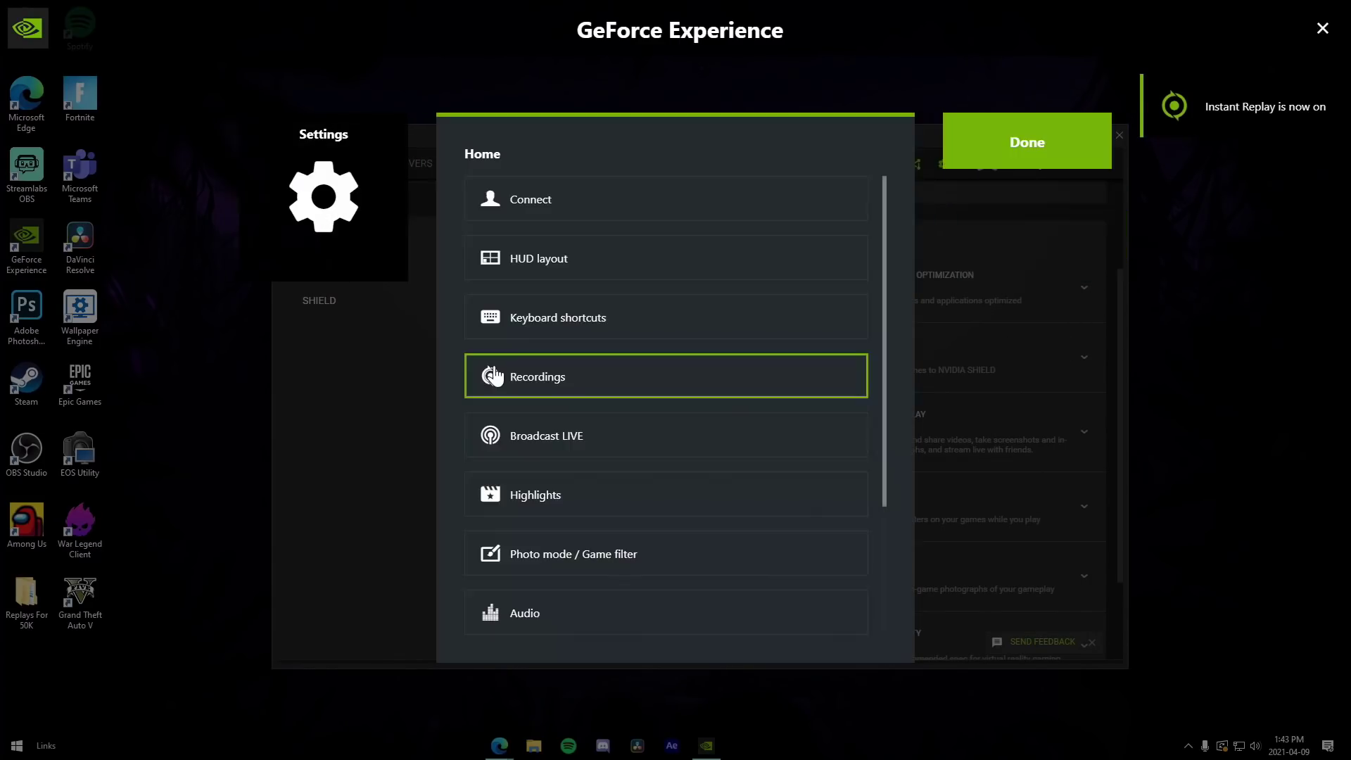
left_click(538, 504)
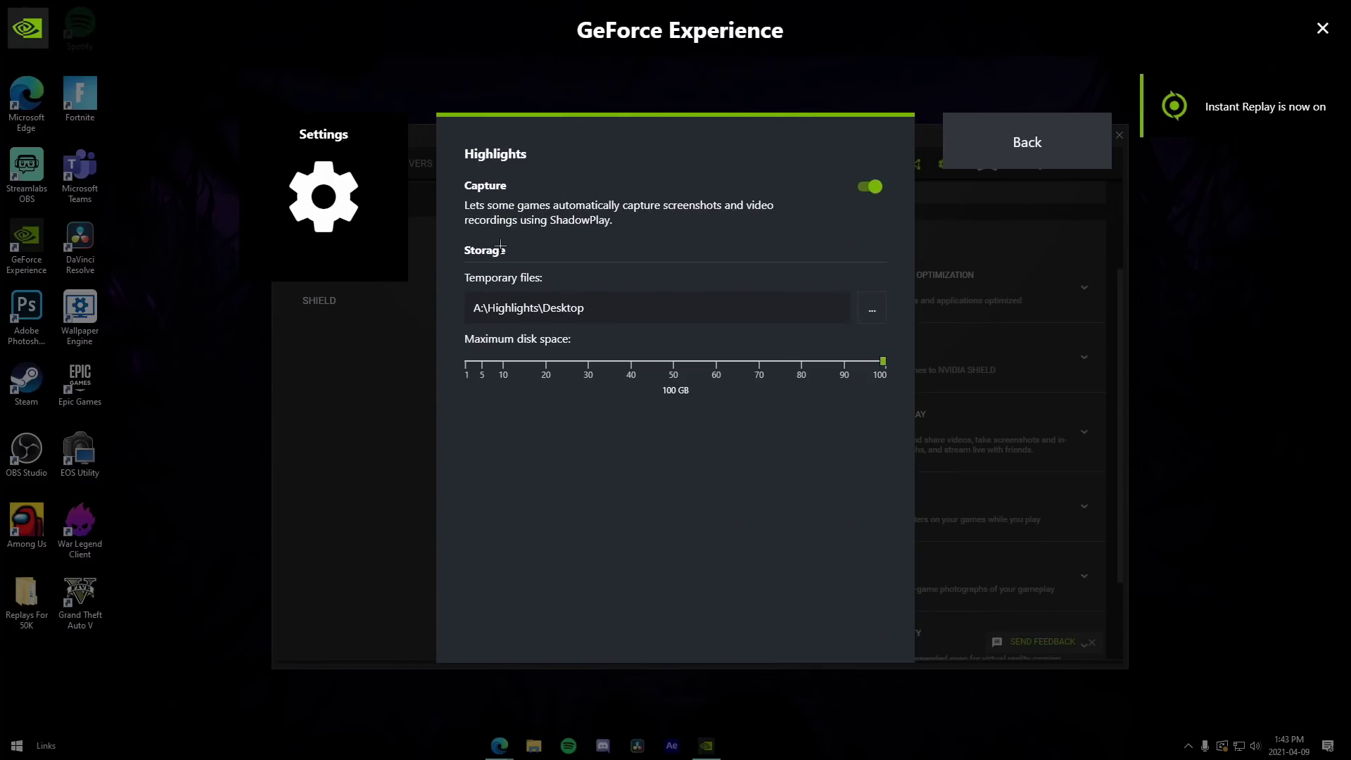
left_click(1003, 138)
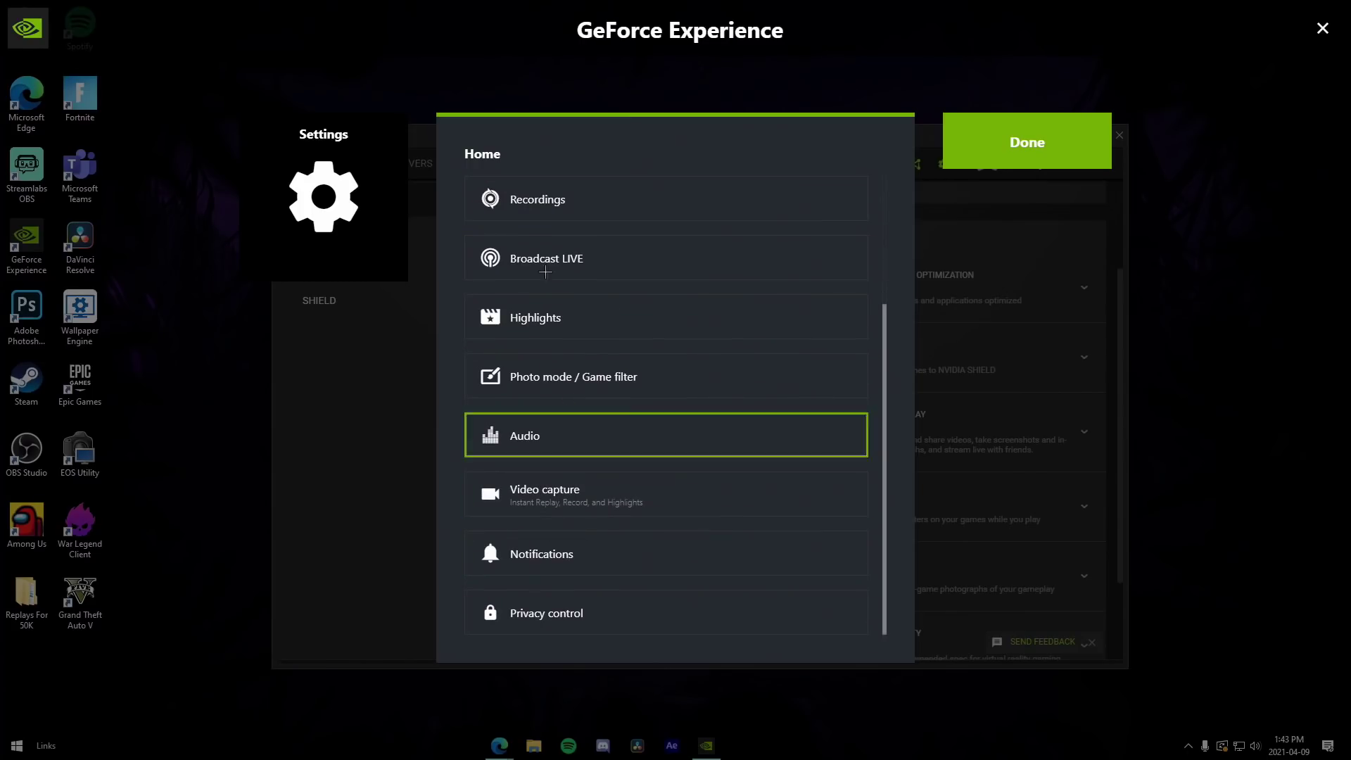
scroll(576, 373, "up", 3)
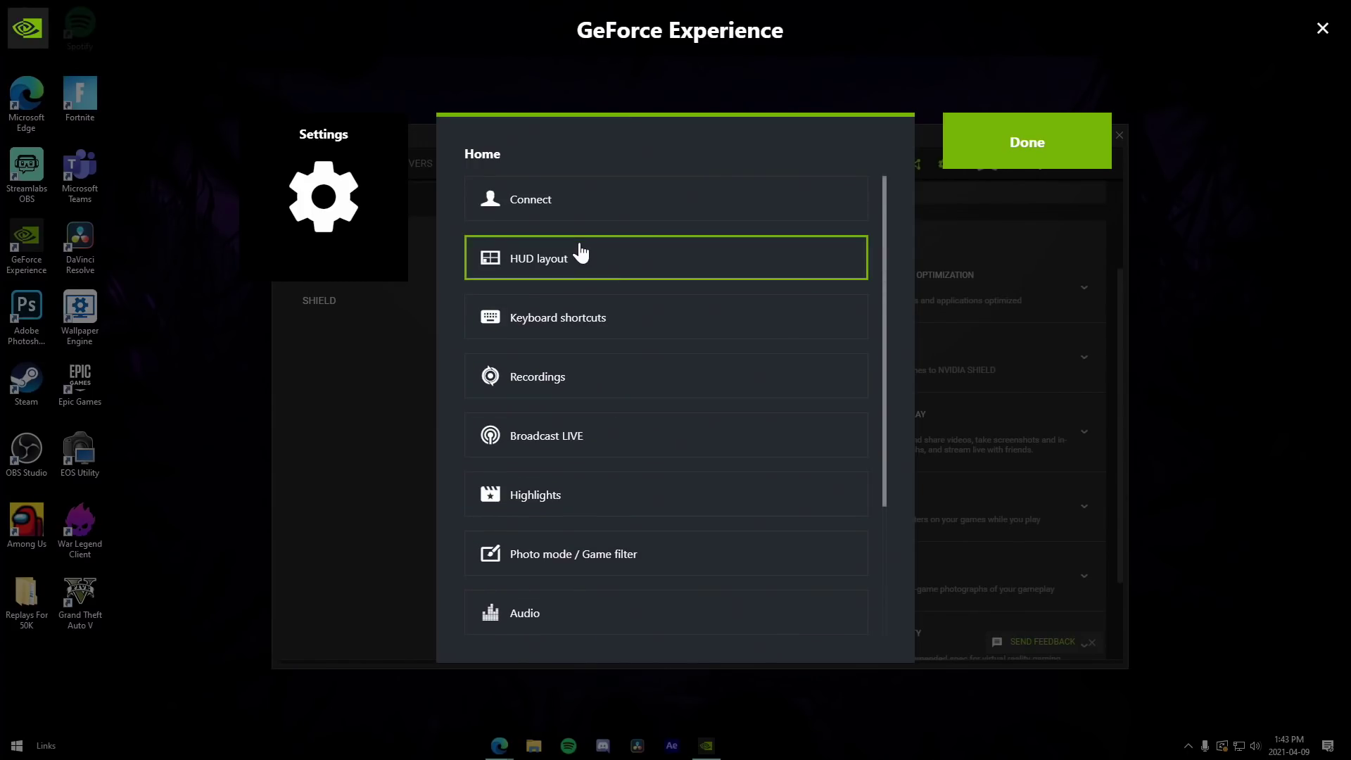
left_click(610, 330)
scroll(612, 364, "down", 1)
scroll(612, 364, "down", 2)
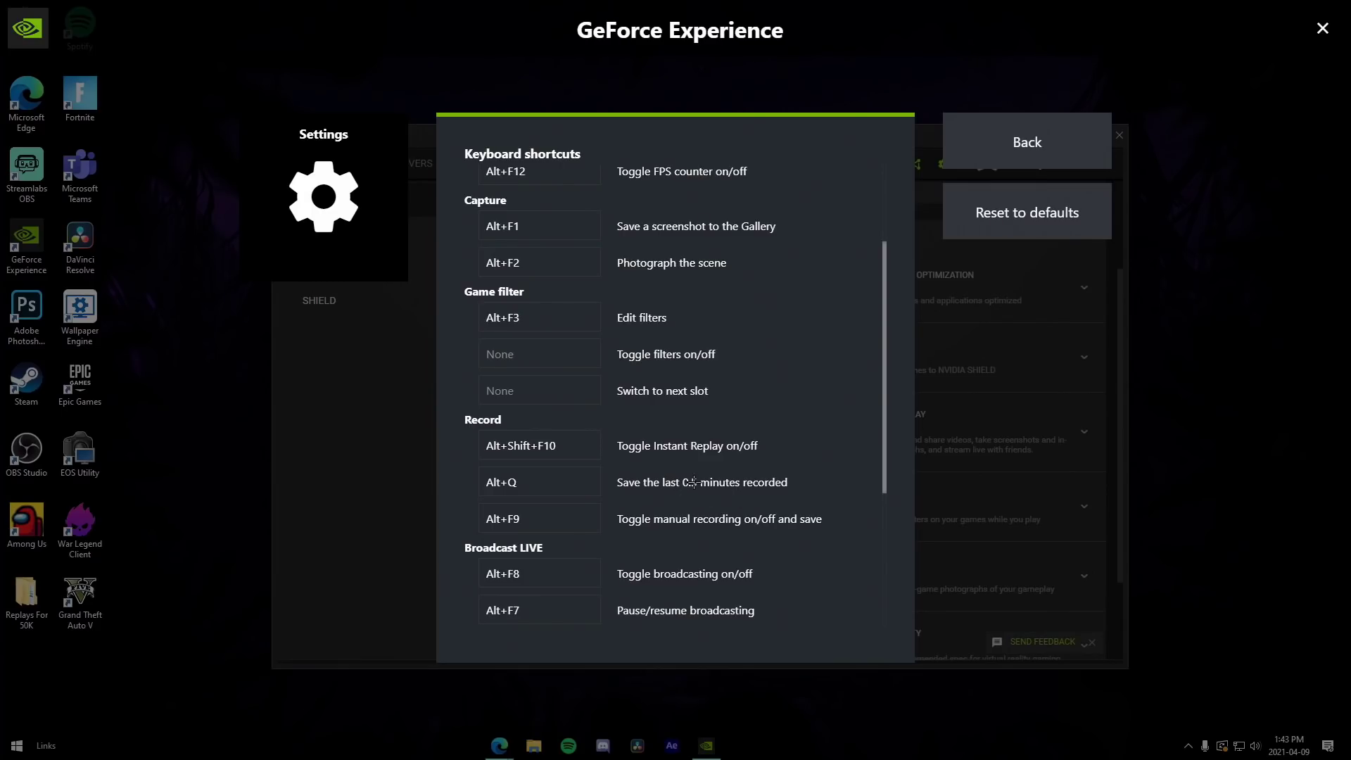
left_click(584, 487)
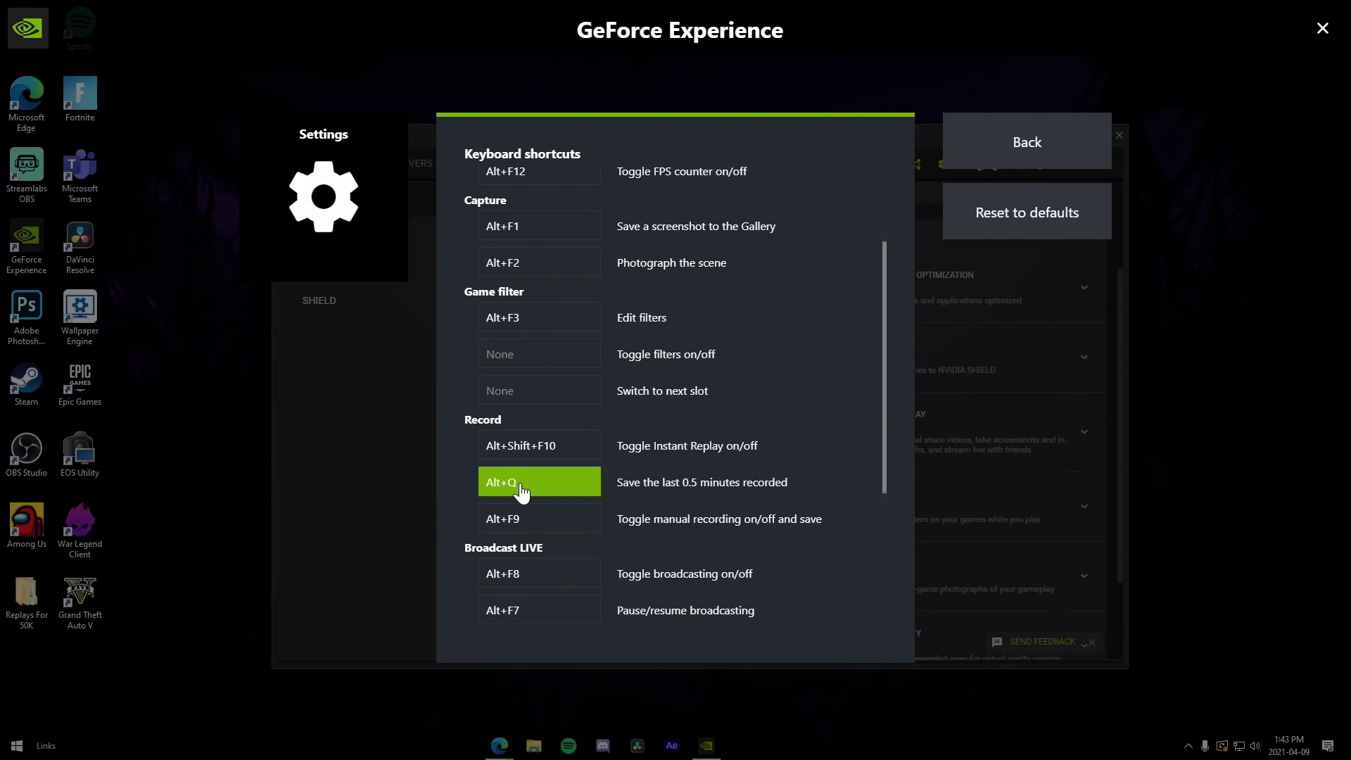
key("alt+q")
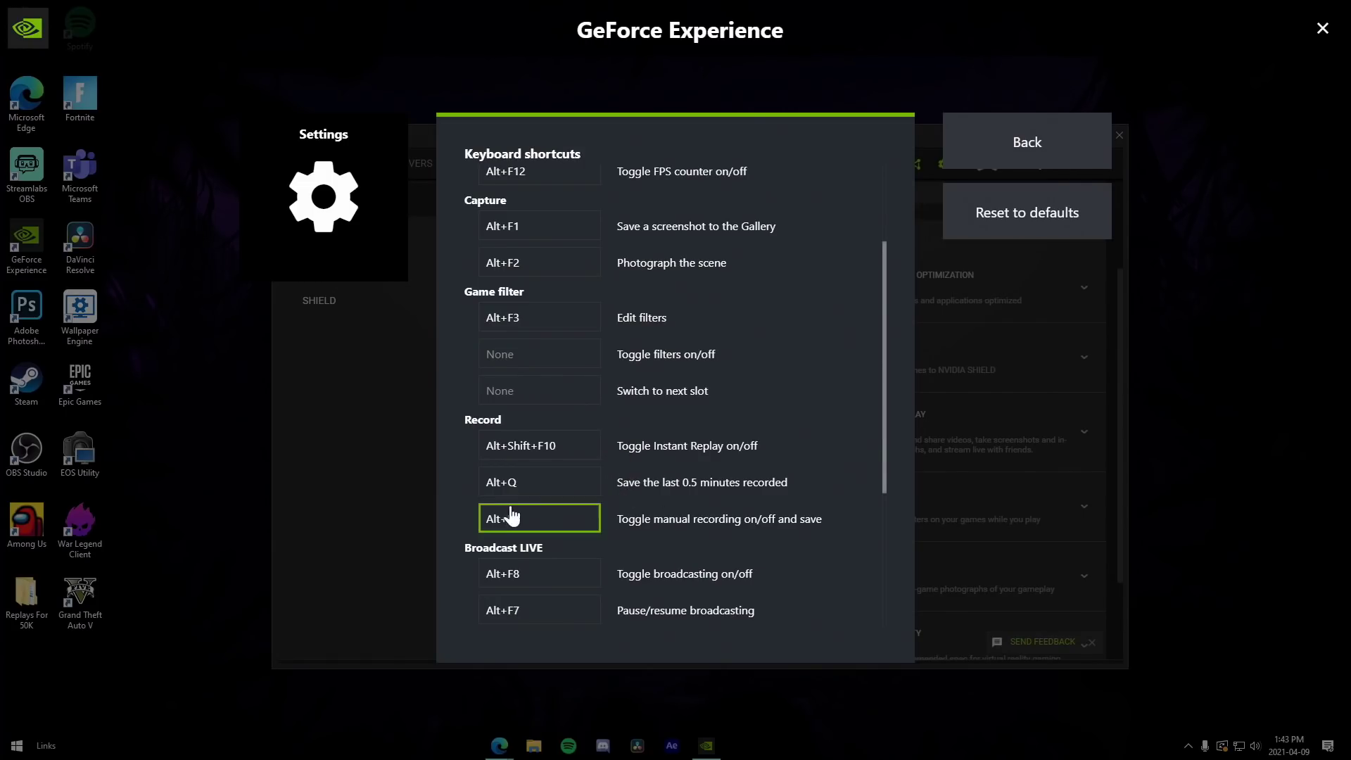
Close the settings panel, hide and reshow the overlay with Alt+Z, and briefly visit Recordings settings
left_click(1022, 146)
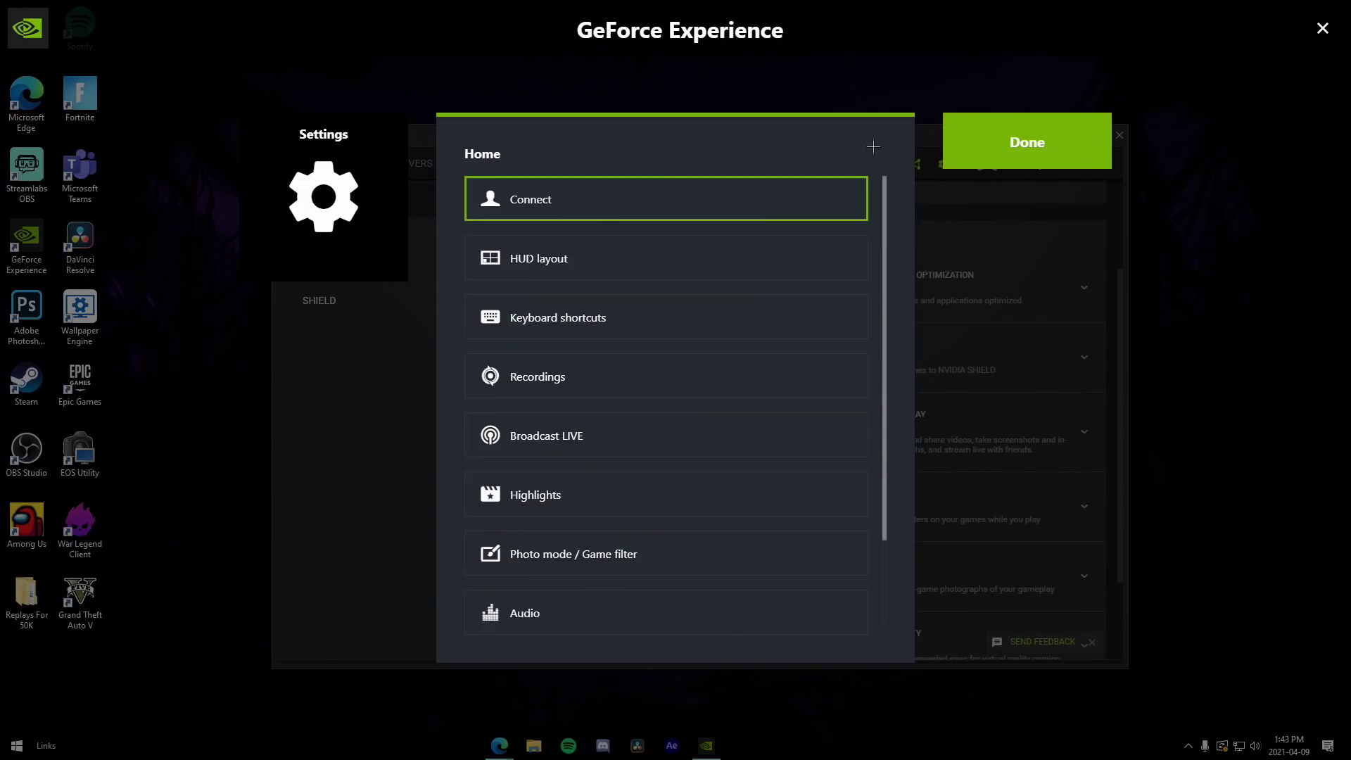
left_click(1104, 150)
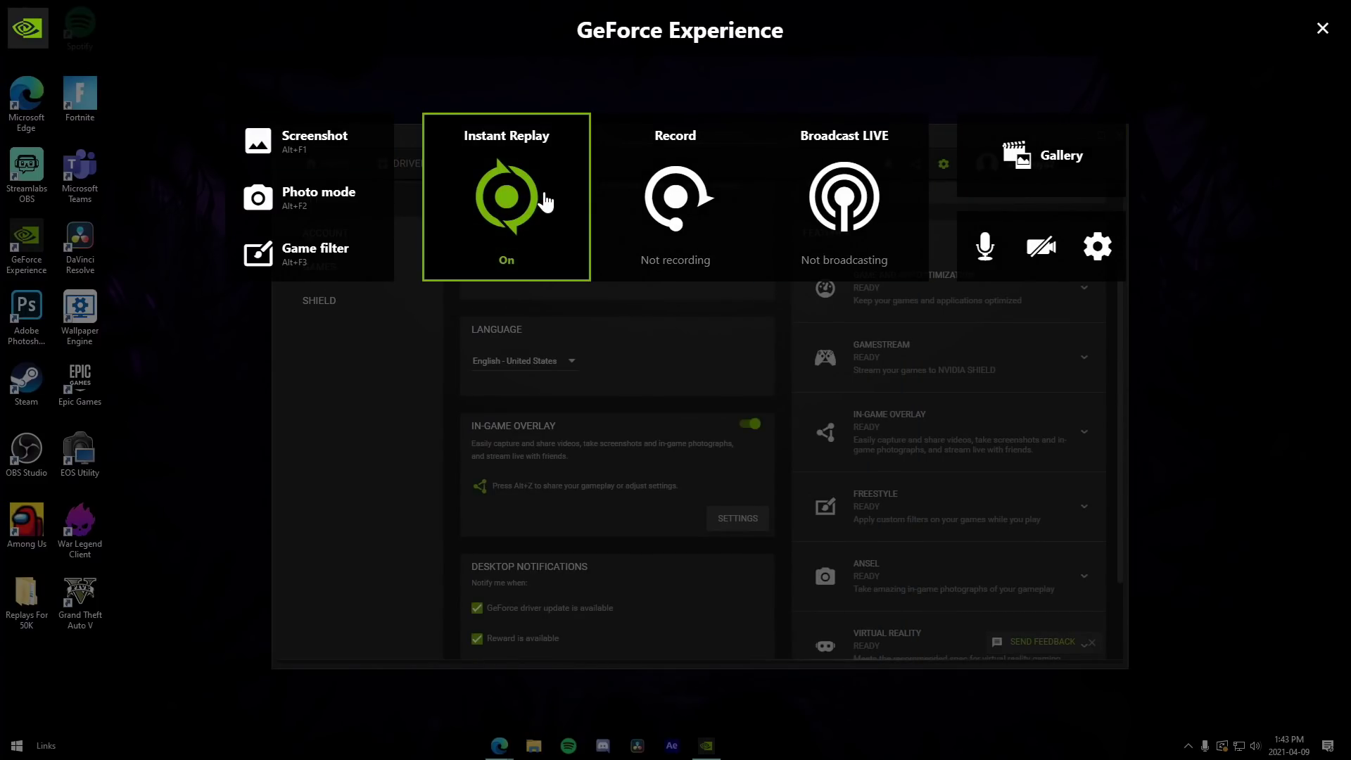
key("alt+z")
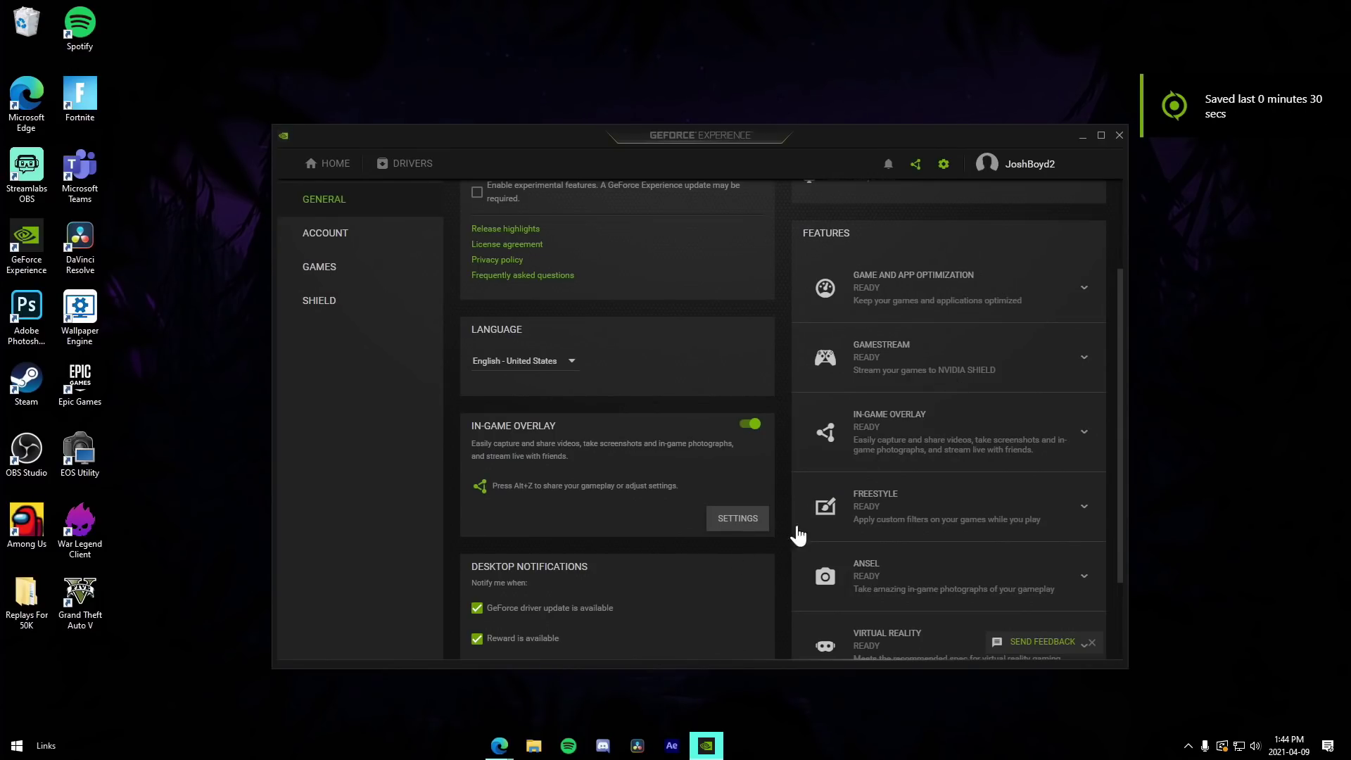
key("alt+z")
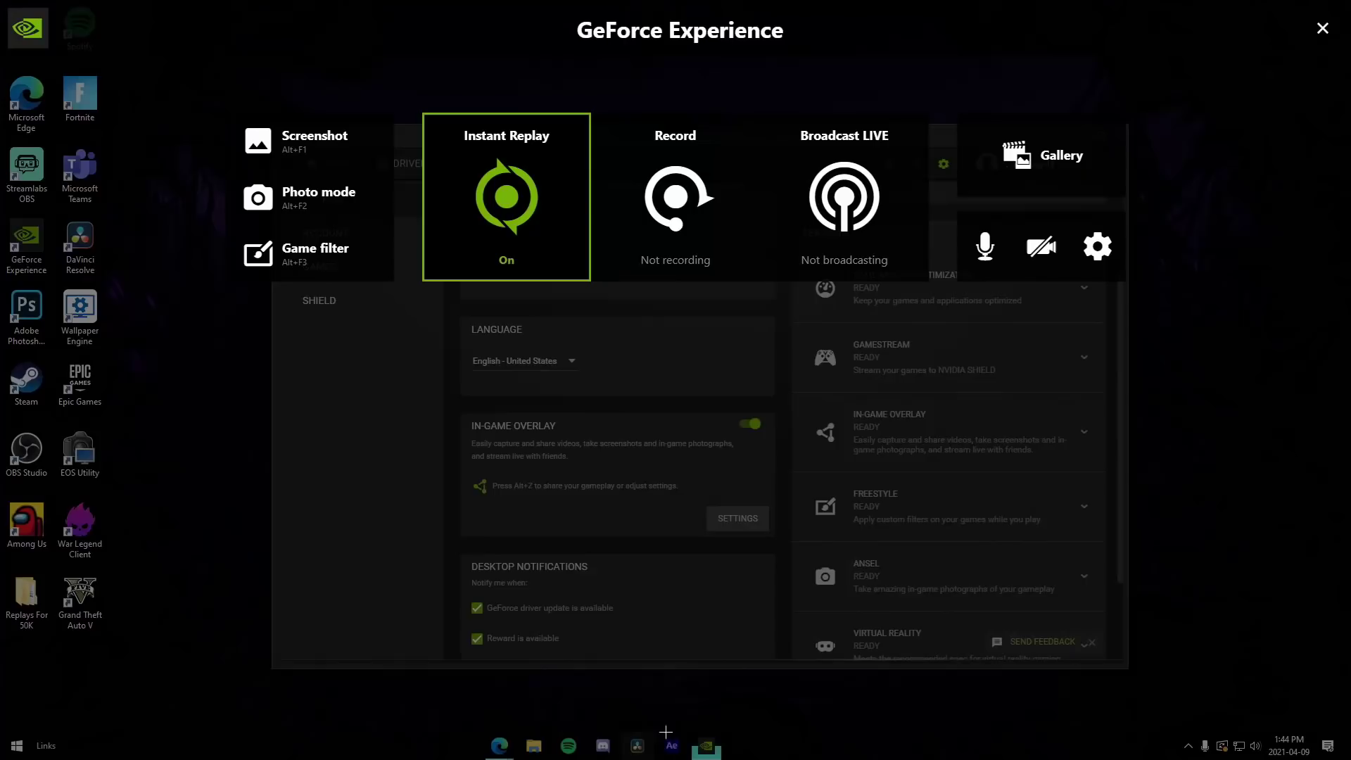
left_click(1086, 266)
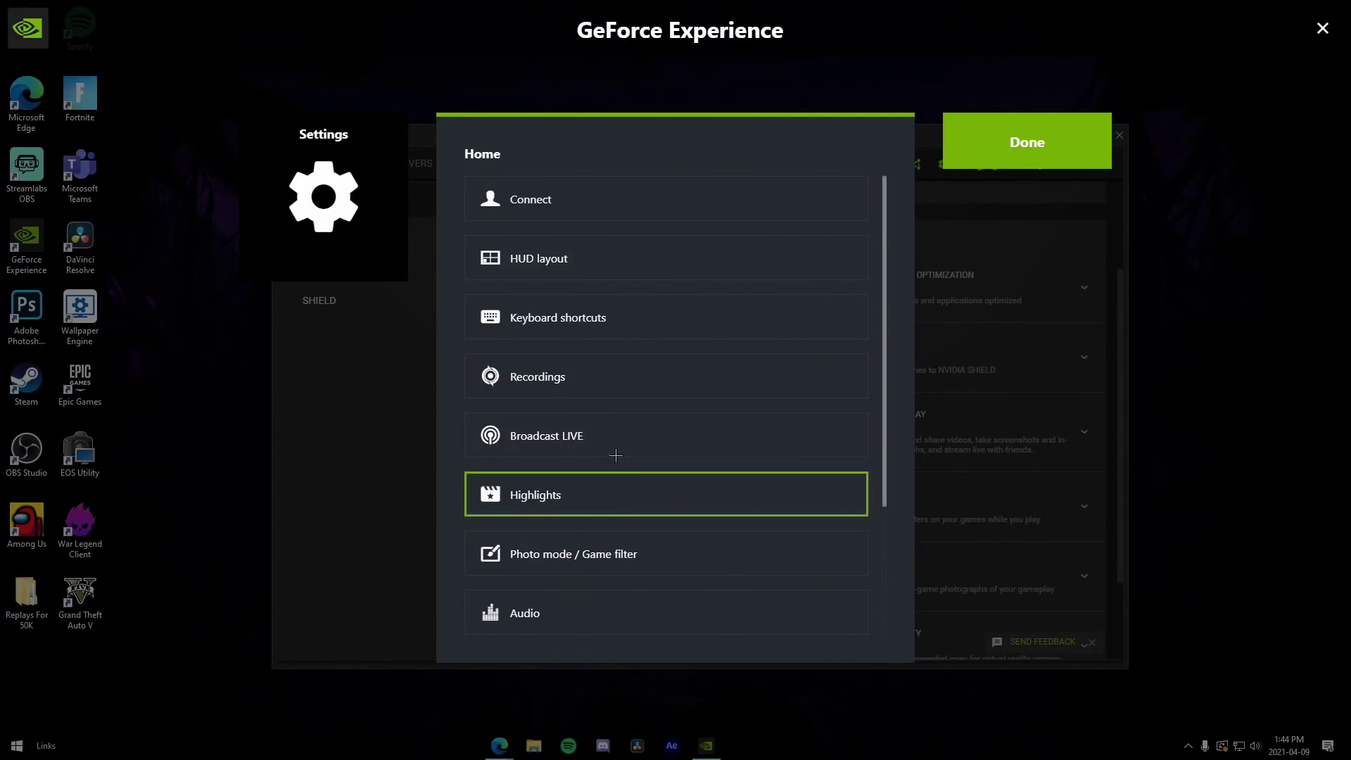
left_click(585, 380)
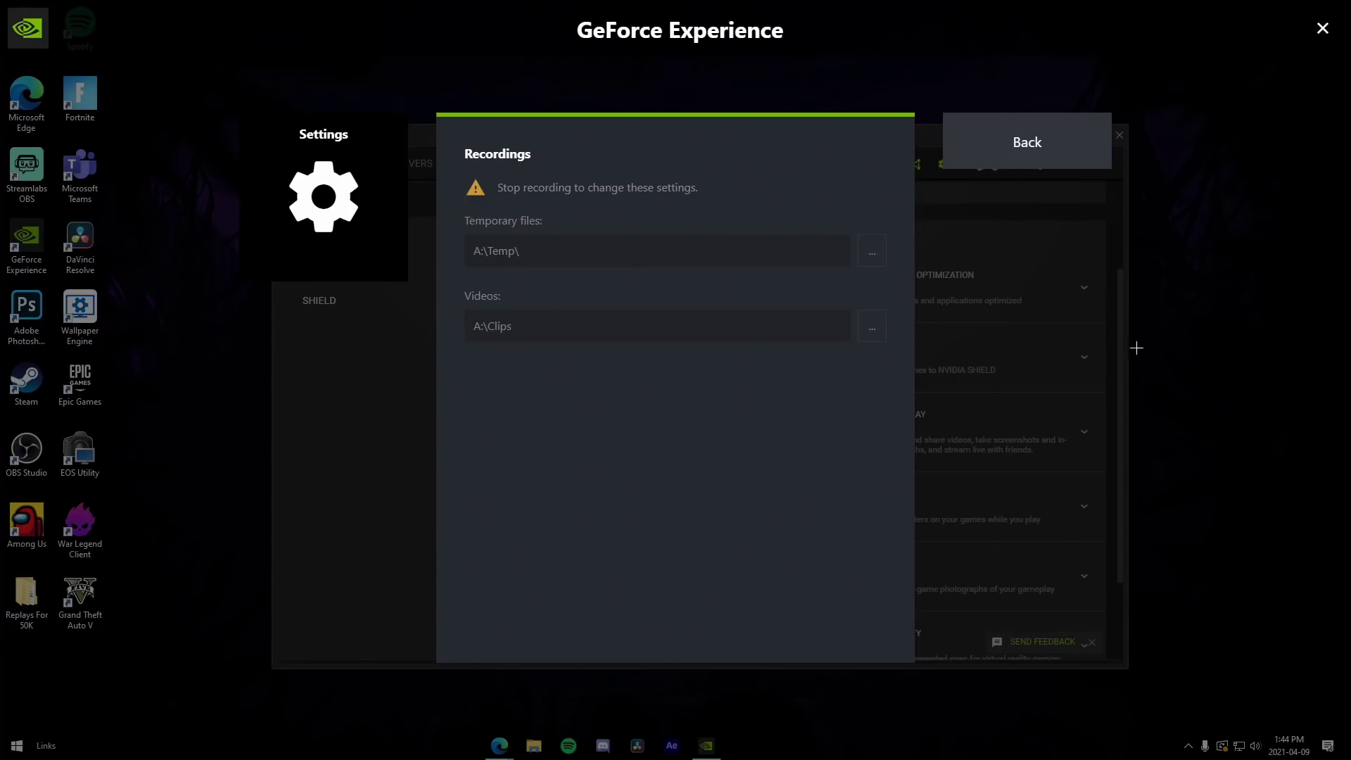
left_click(951, 163)
key("Escape")
Turn Instant Replay off and browse the Recordings Videos folder up to the drive list (A:\, C:\, E:\)
left_click(516, 202)
left_click(491, 390)
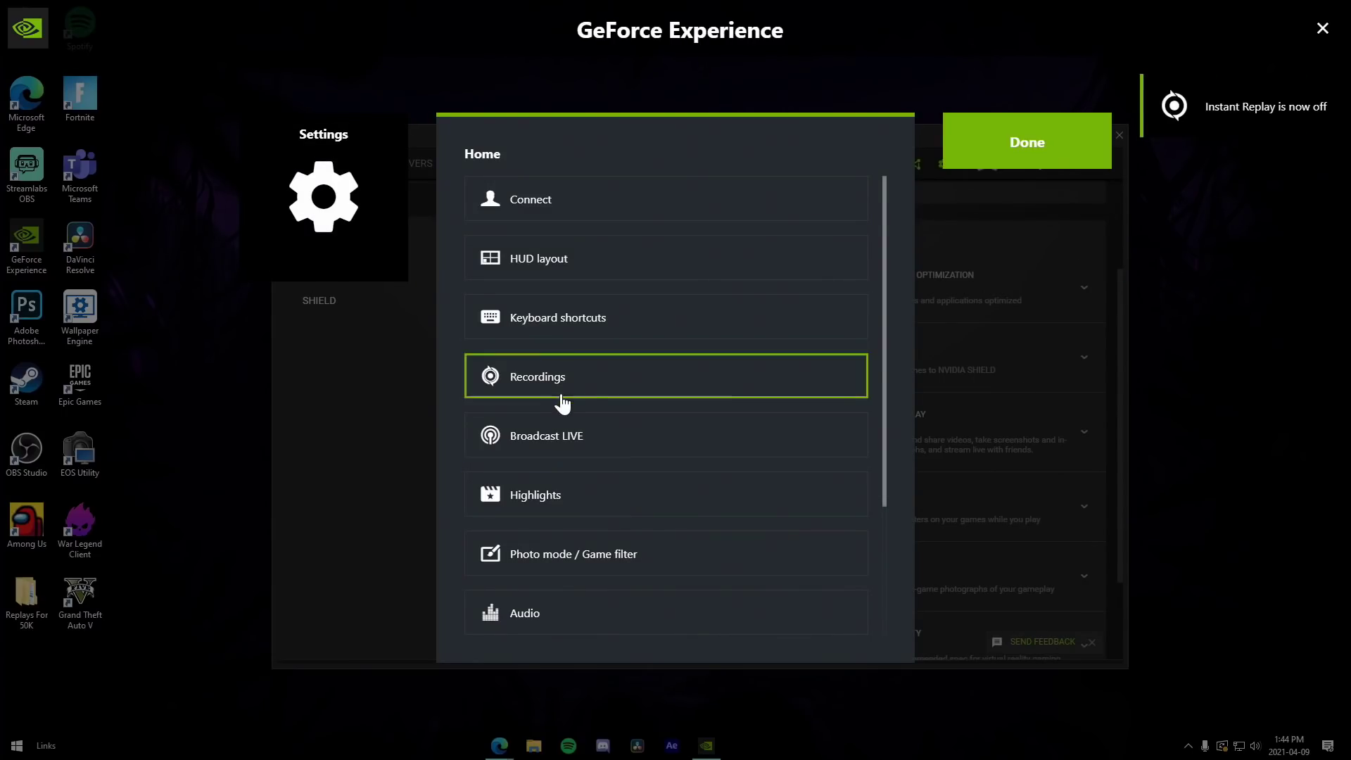
left_click(561, 403)
left_click(871, 294)
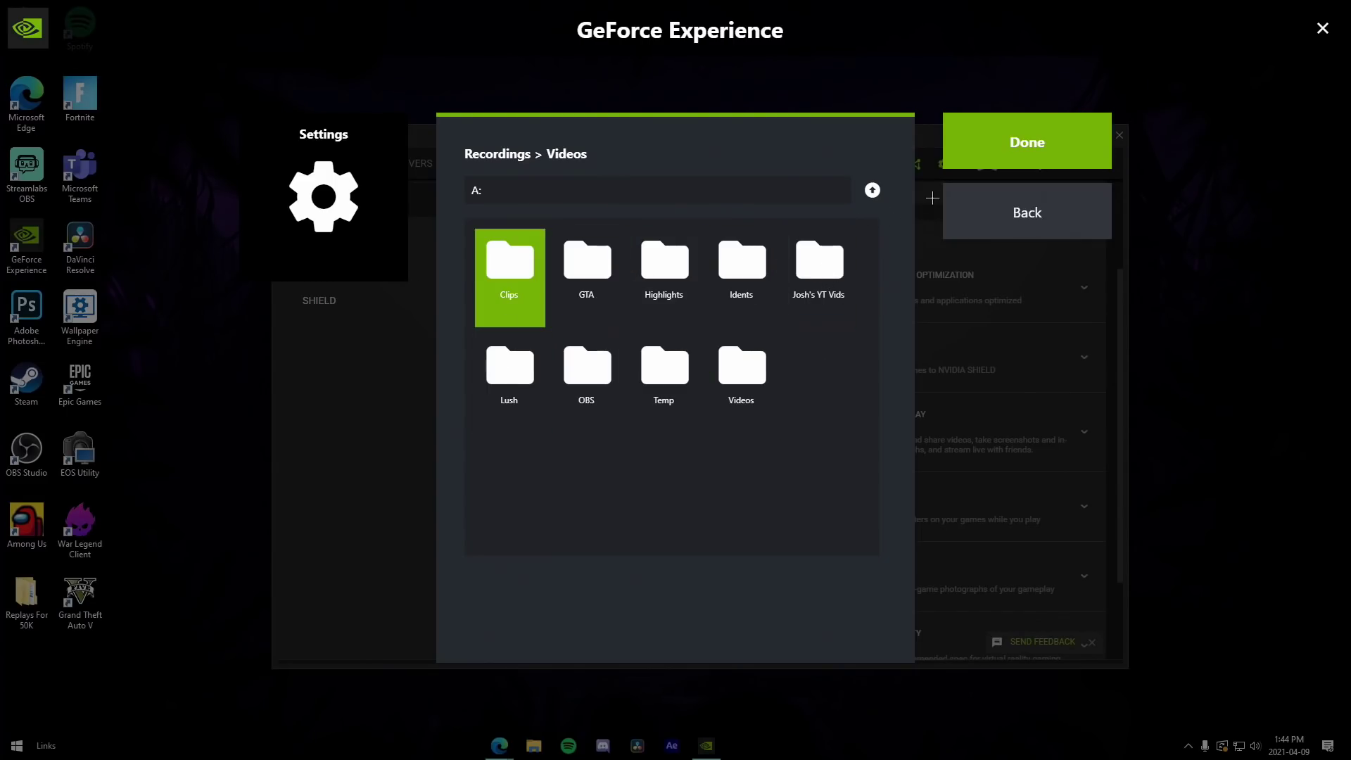
left_click(872, 190)
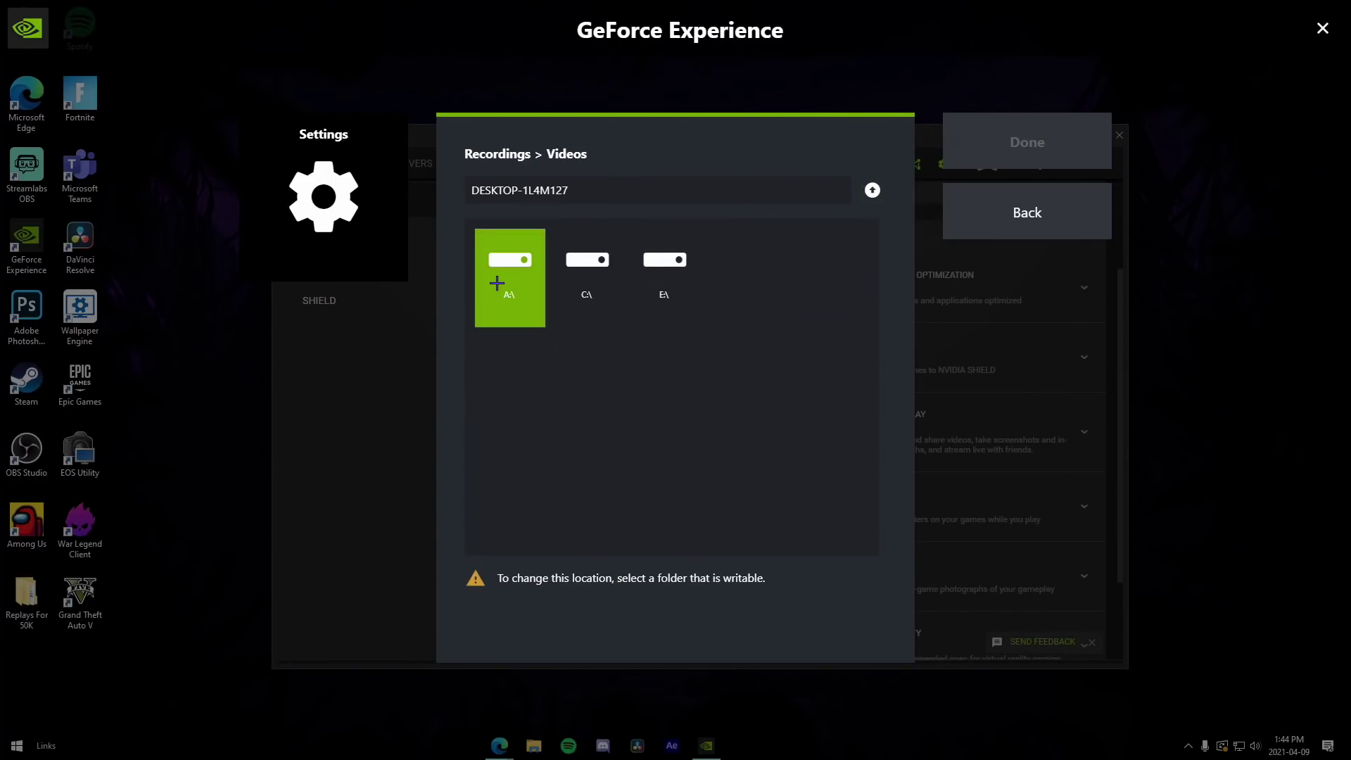